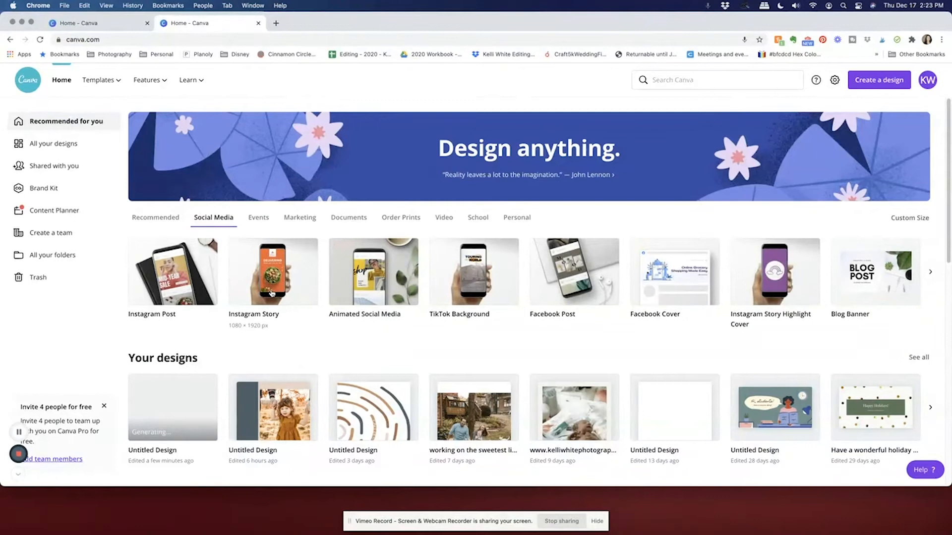
# Step: Create a new Instagram Story design and browse its suggested templates
pyautogui.click(272, 293)
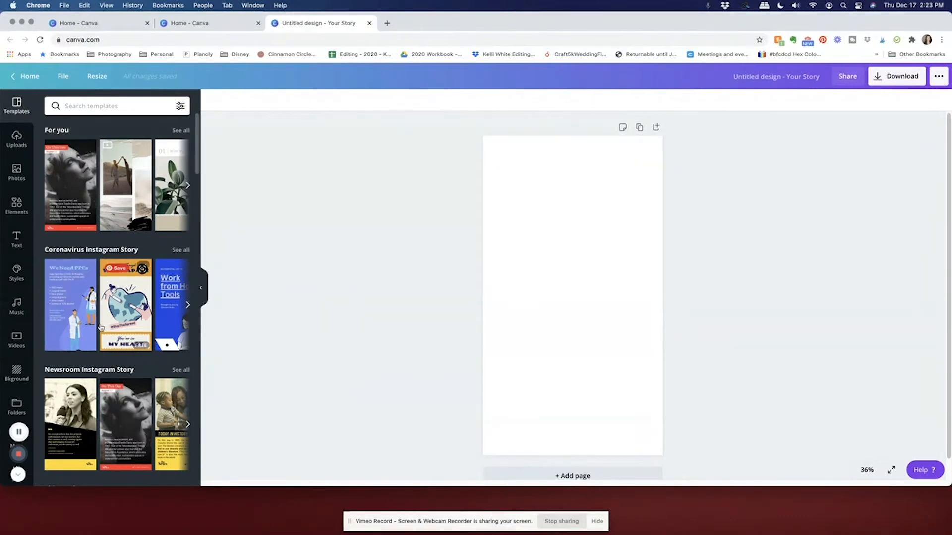
pyautogui.scroll(-4, 101, 328)
pyautogui.scroll(-7, 101, 327)
pyautogui.scroll(11, 101, 327)
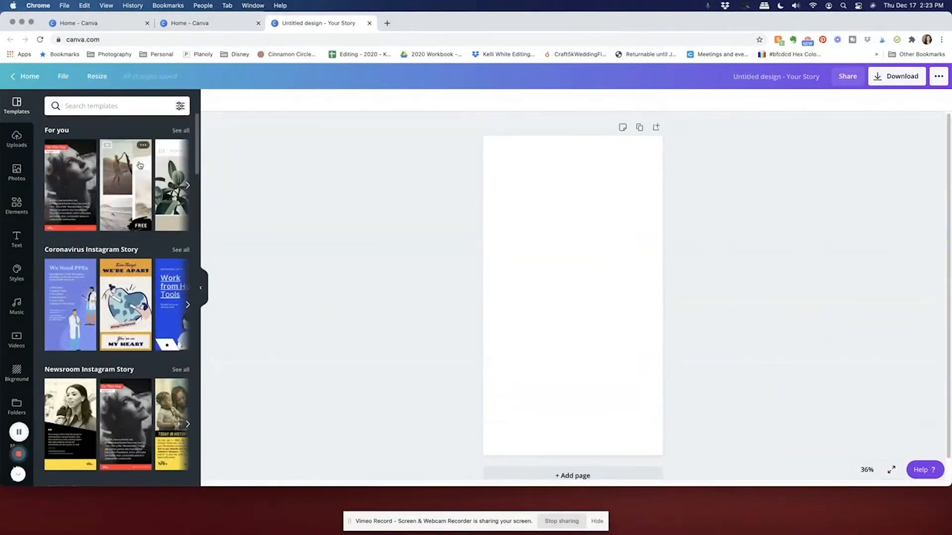
pyautogui.scroll(-7, 141, 208)
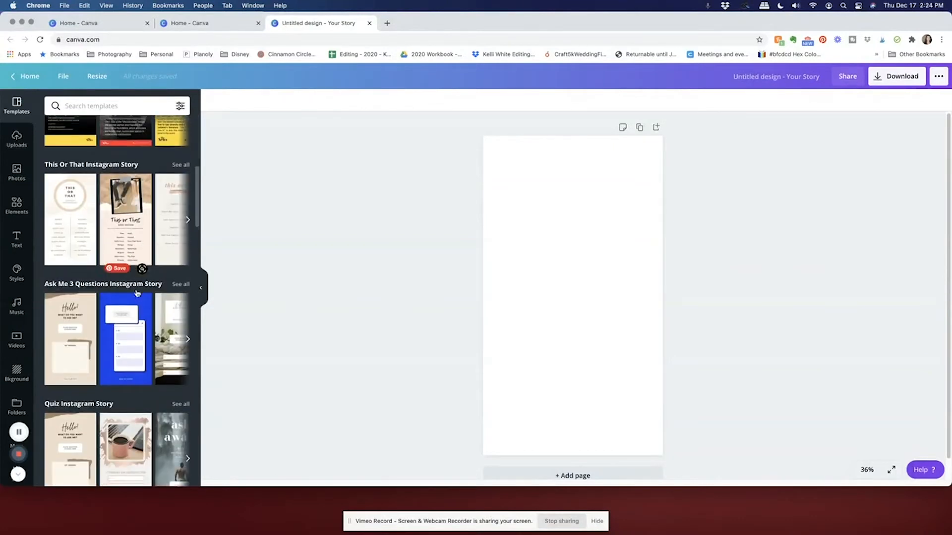
pyautogui.scroll(-15, 151, 324)
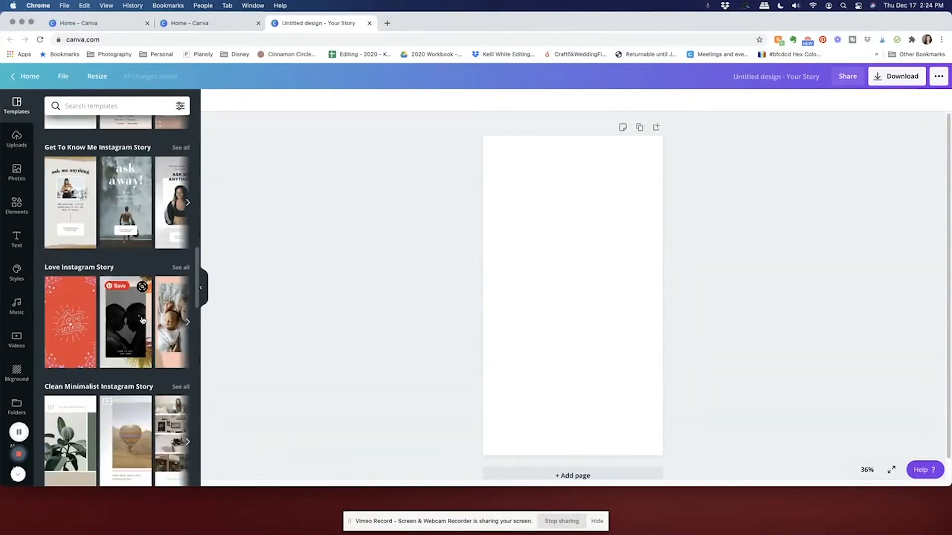
pyautogui.scroll(20, 143, 320)
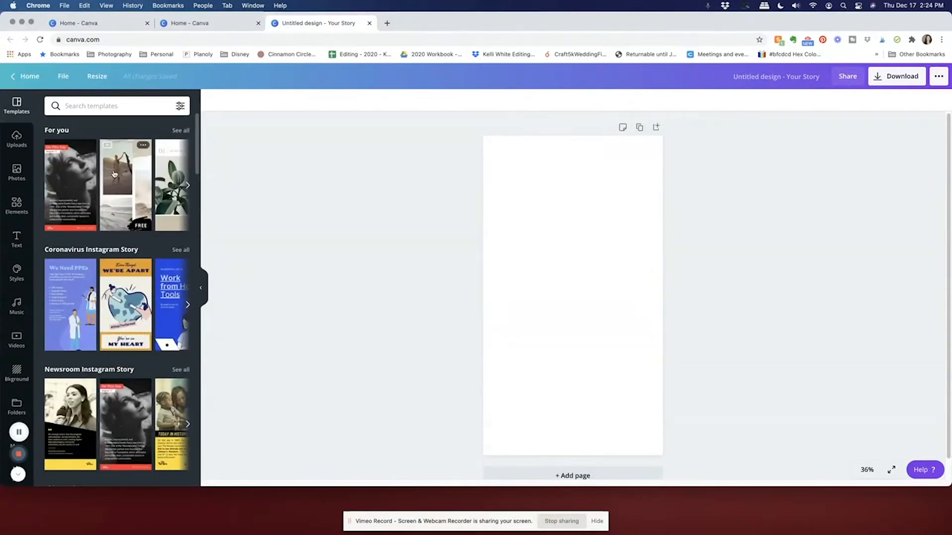
# Step: Apply the wheat-and-leaves layout from the Green Beige Modern Minimalist template to the blank page
pyautogui.click(189, 189)
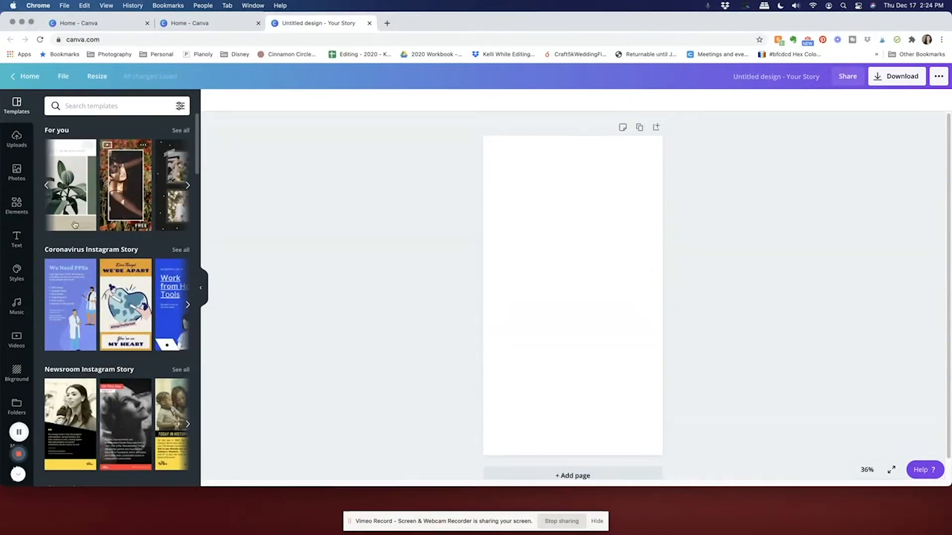
pyautogui.click(74, 191)
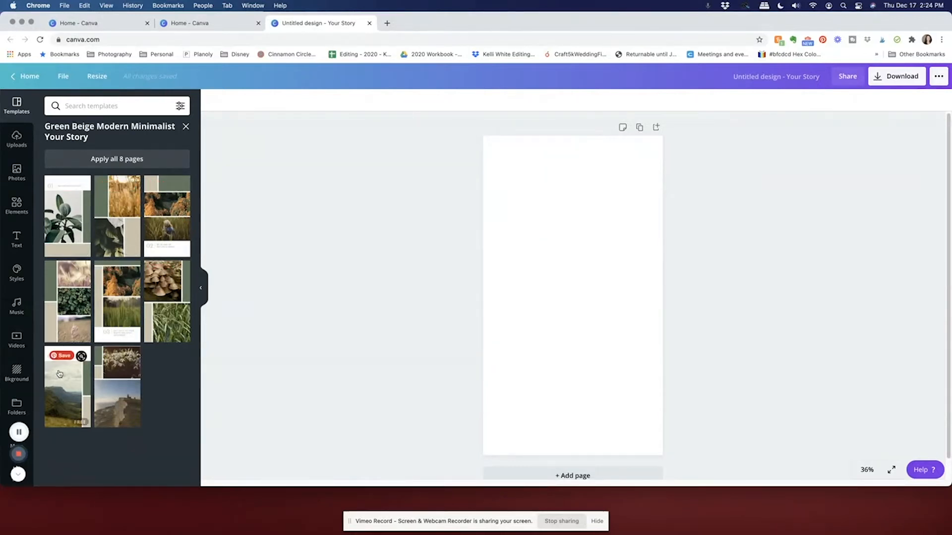
pyautogui.click(118, 214)
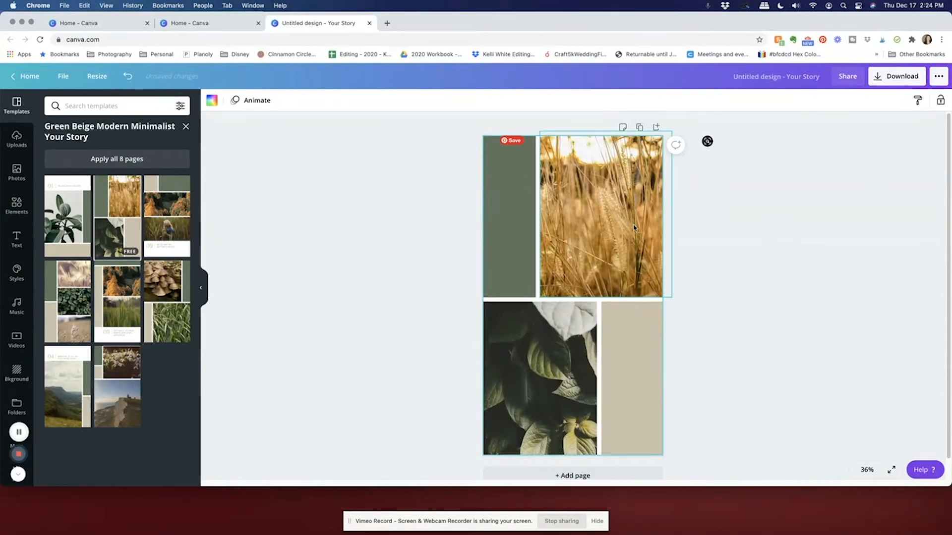
# Step: Replace the wheat photo with the uploaded portrait of the girl in the mustard dress, fitted to its frame
pyautogui.click(668, 230)
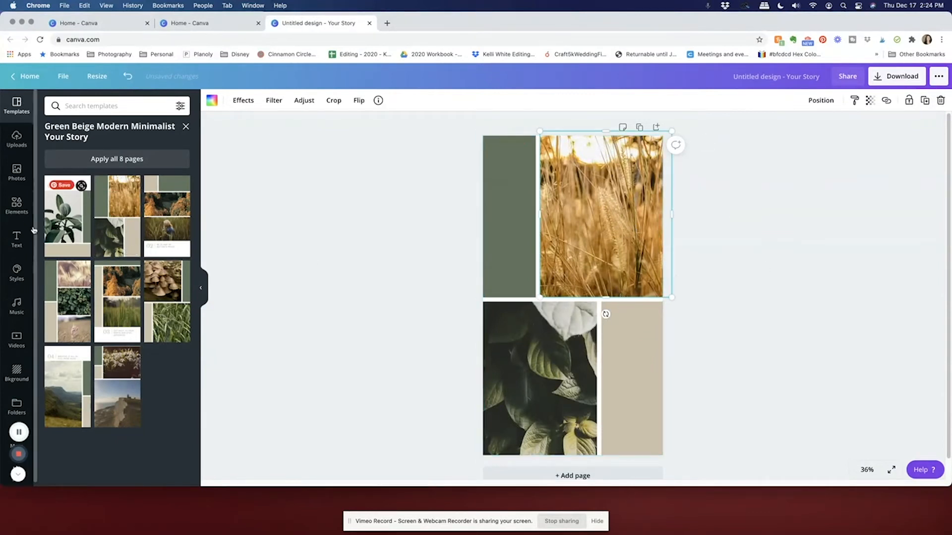
pyautogui.click(17, 140)
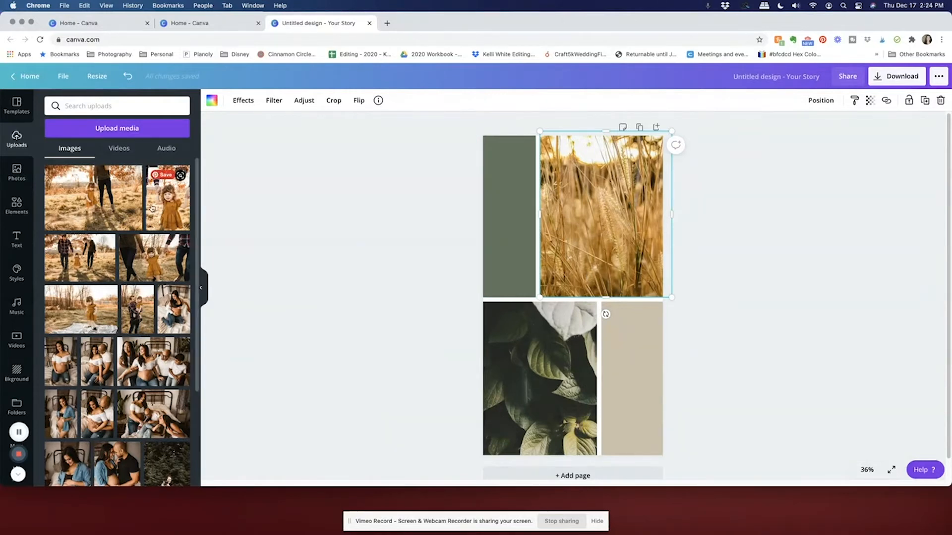
pyautogui.moveTo(180, 209); pyautogui.dragTo(663, 214)
pyautogui.doubleClick(622, 228)
pyautogui.click(695, 240)
pyautogui.click(638, 212)
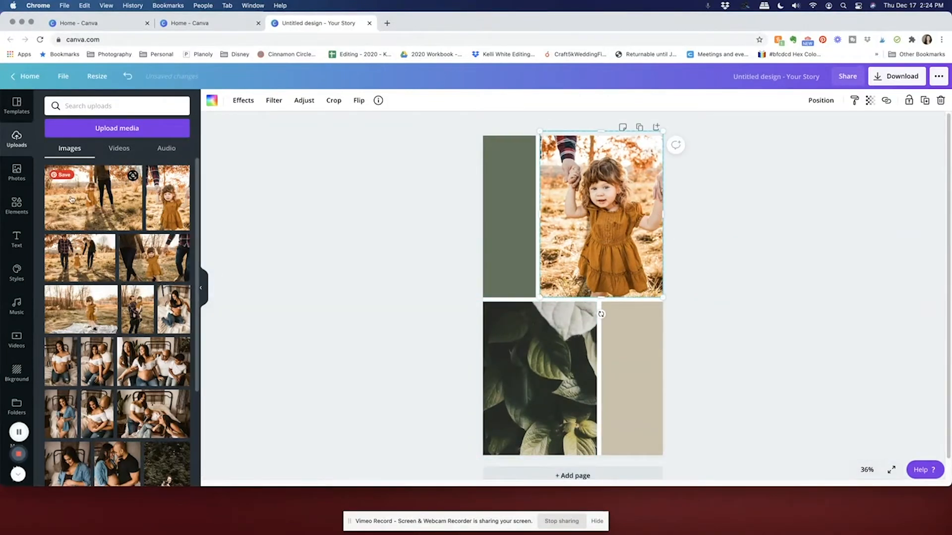
pyautogui.moveTo(156, 266); pyautogui.dragTo(544, 377)
pyautogui.doubleClick(544, 378)
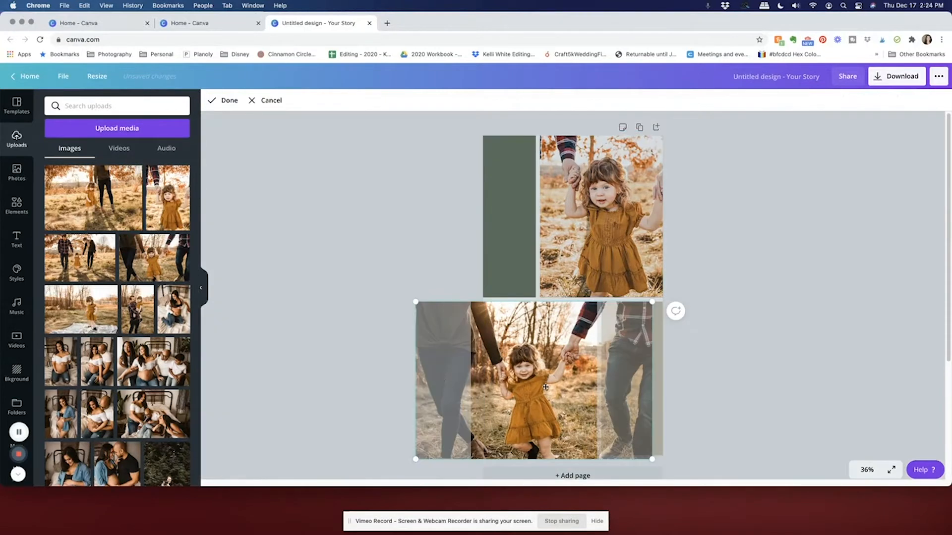
pyautogui.press('Delete')
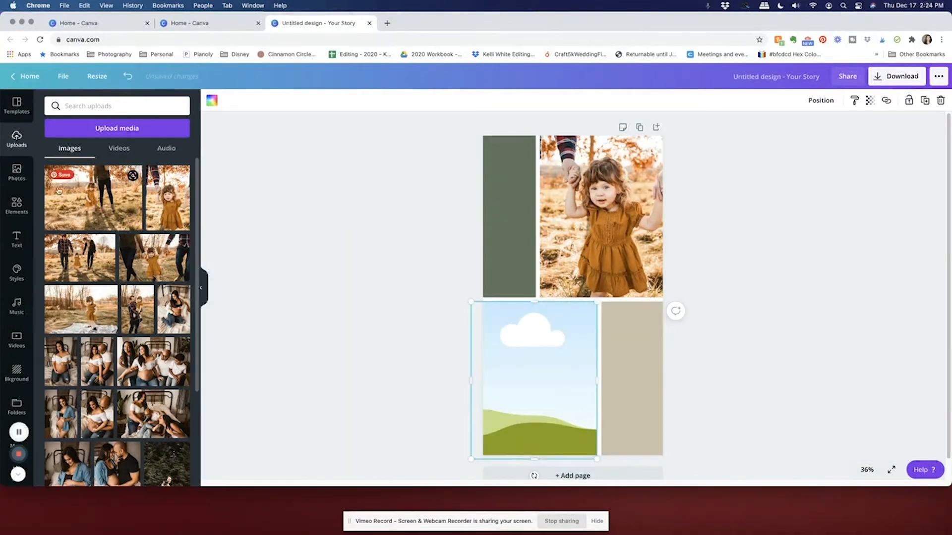
# Step: Fill the lower photo frame with the uploaded picture of the girl beside an adult and reposition it so both are in frame
pyautogui.moveTo(94, 198); pyautogui.dragTo(554, 379)
pyautogui.doubleClick(553, 379)
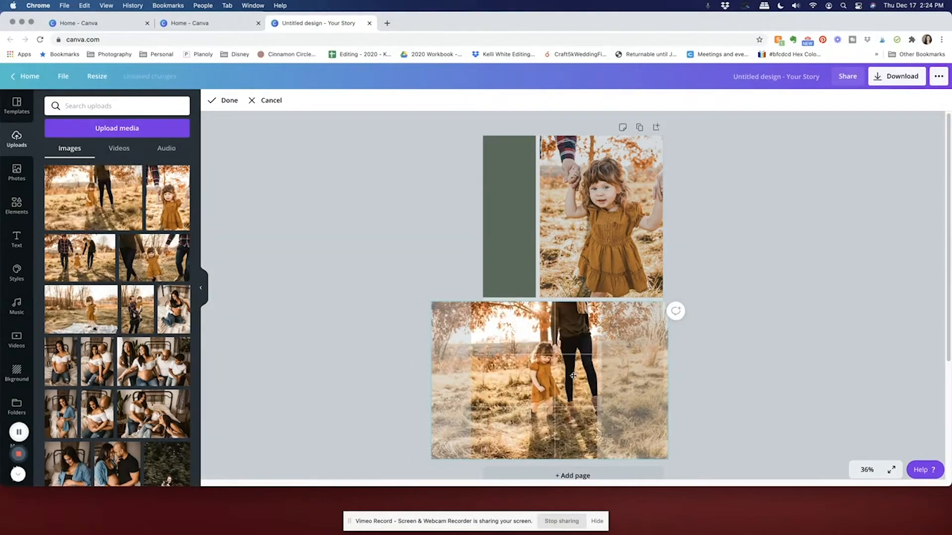
pyautogui.click(739, 328)
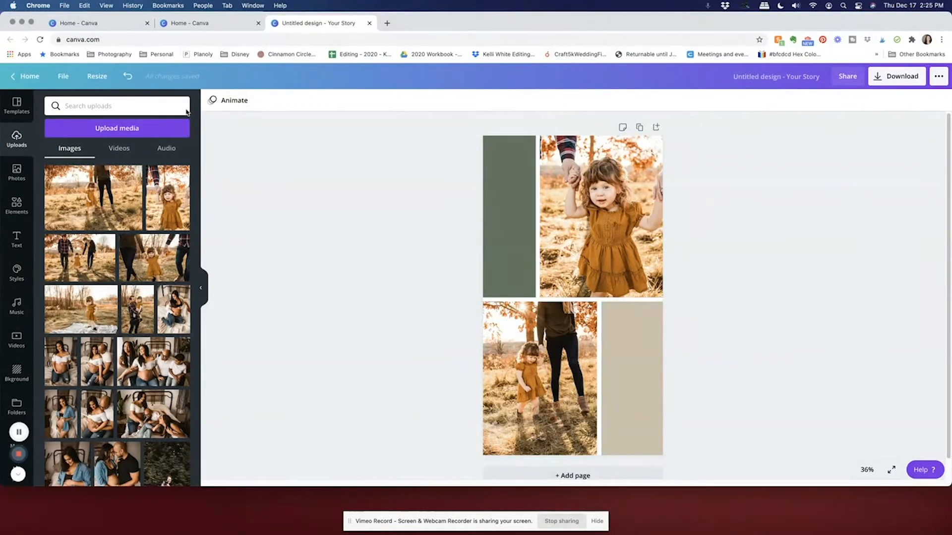
# Step: Preview the Pan, Rise, Breathe and Fade page animations and apply Pan
pyautogui.click(227, 101)
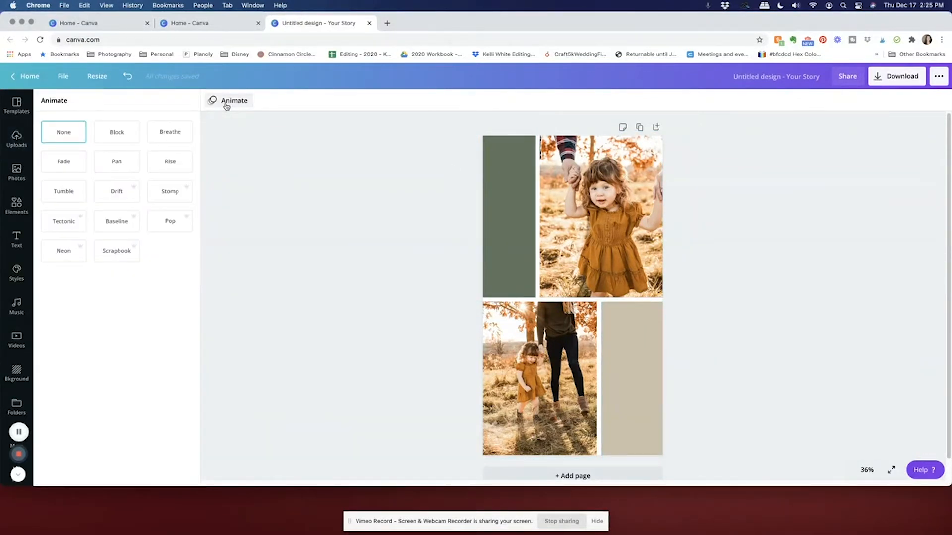
pyautogui.click(127, 165)
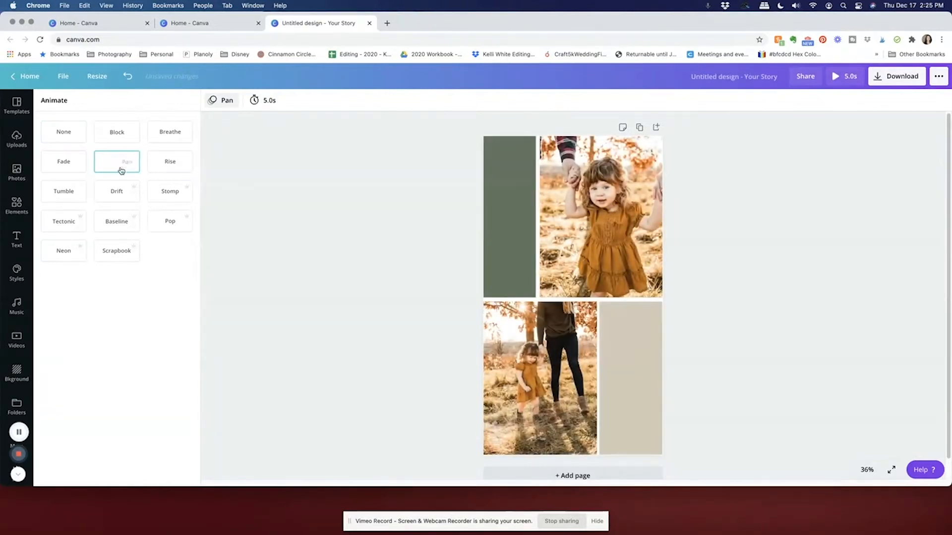
pyautogui.click(165, 171)
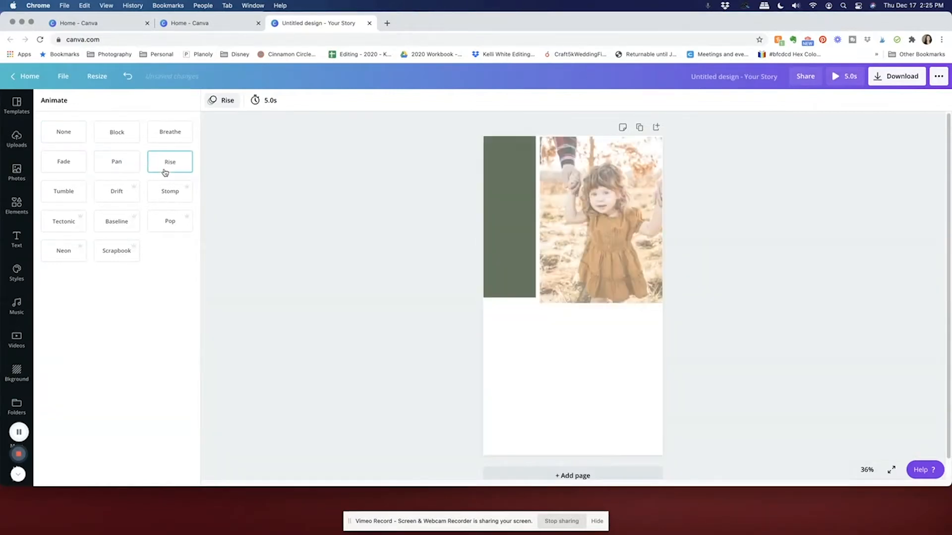
pyautogui.click(167, 138)
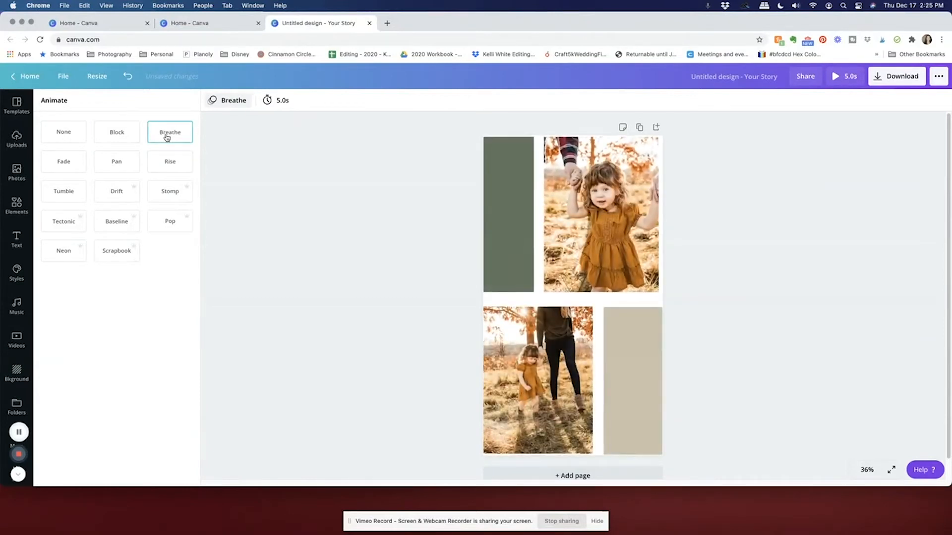
pyautogui.click(62, 162)
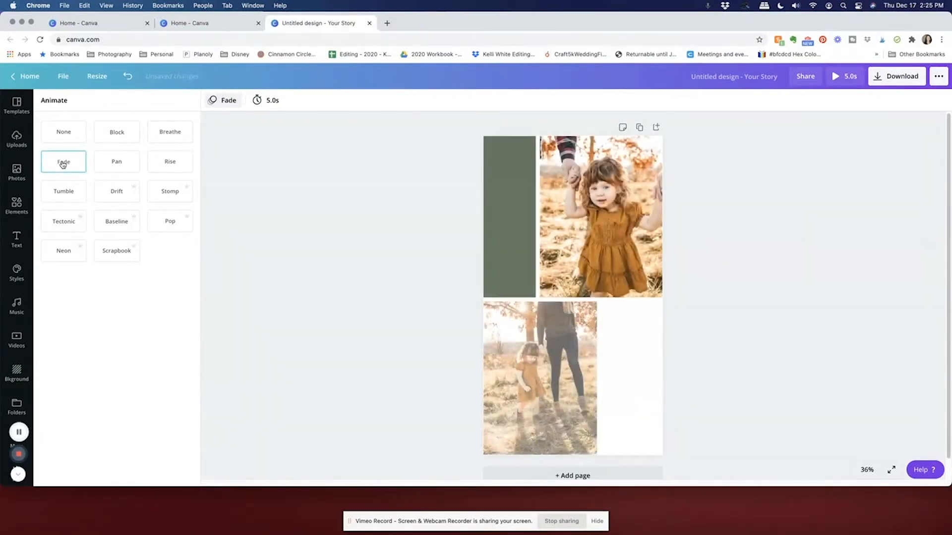
pyautogui.click(121, 164)
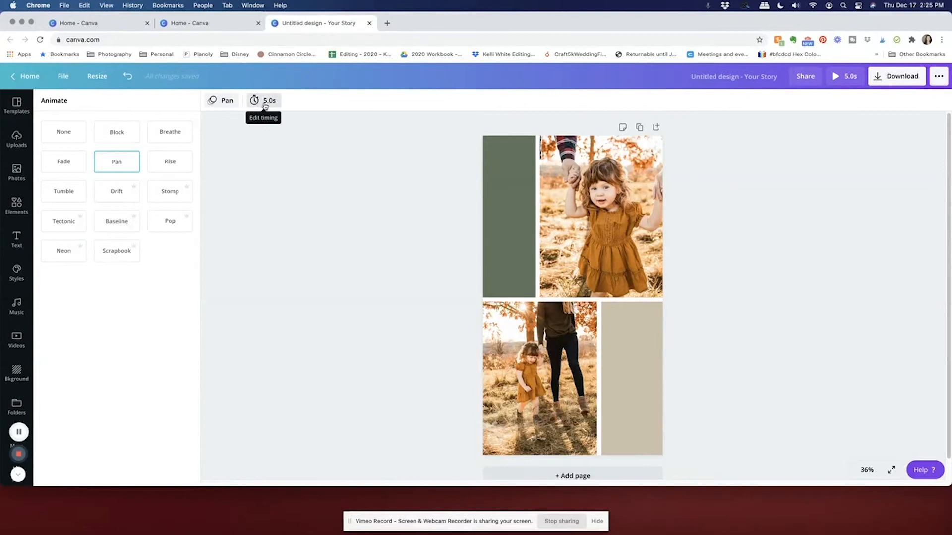
pyautogui.click(365, 249)
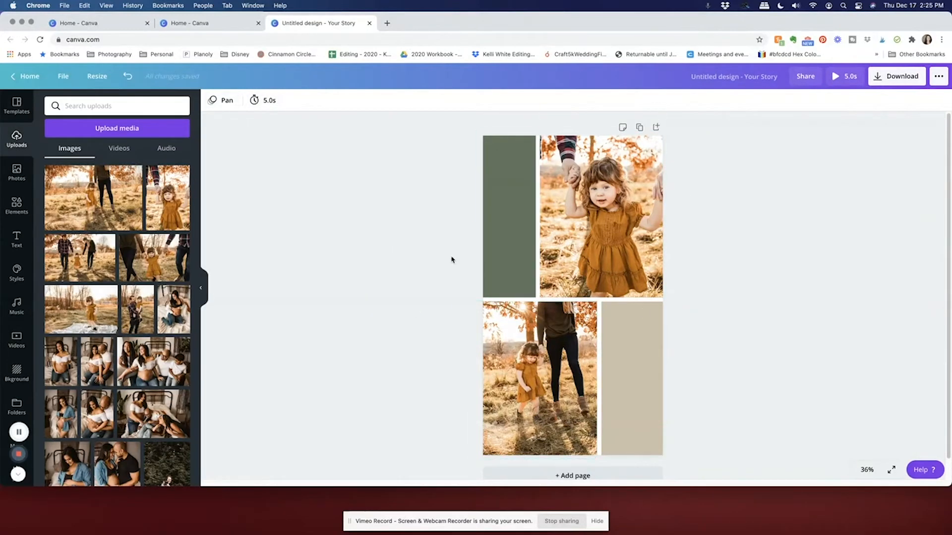
# Step: Duplicate the animated collage page twice to make a three-page story
pyautogui.click(640, 127)
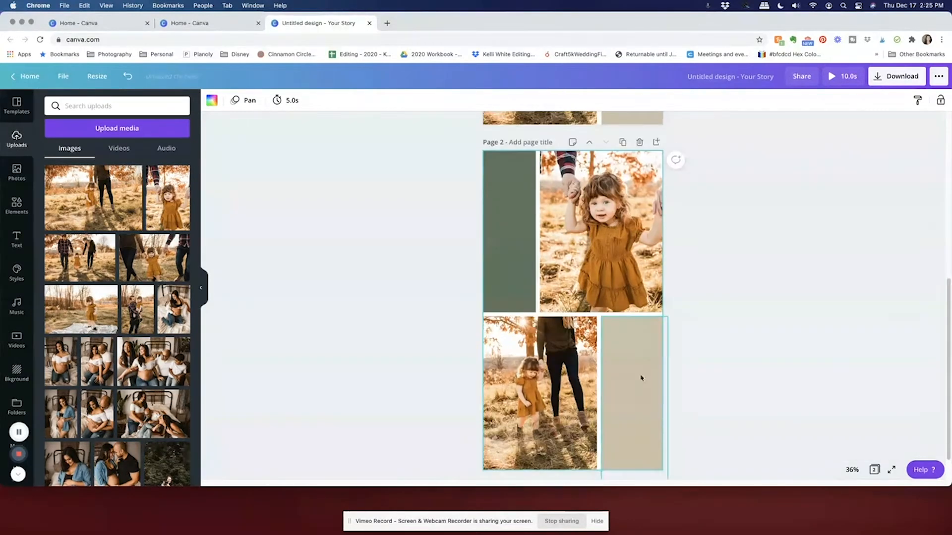
pyautogui.click(622, 142)
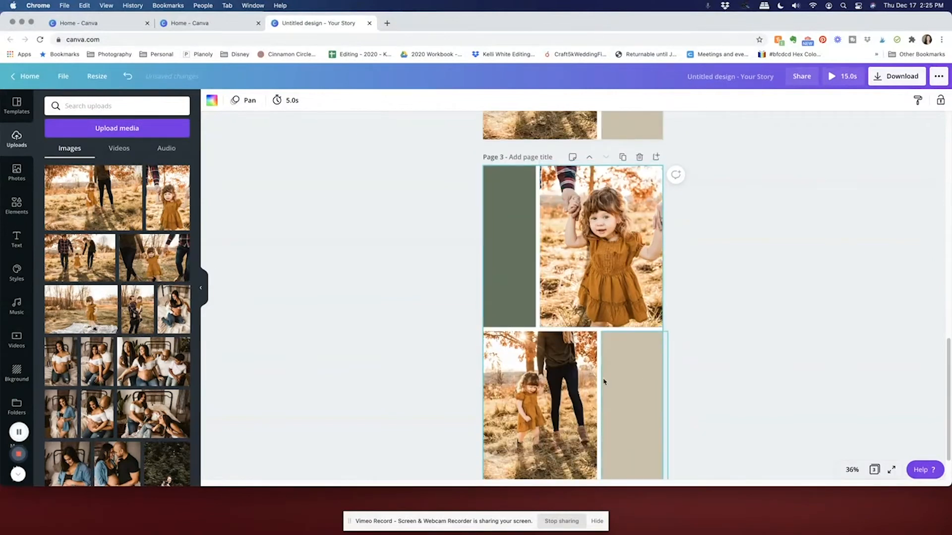
# Step: Apply the template's layout with three stacked photos beside green and beige blocks to page 2
pyautogui.scroll(10, 604, 382)
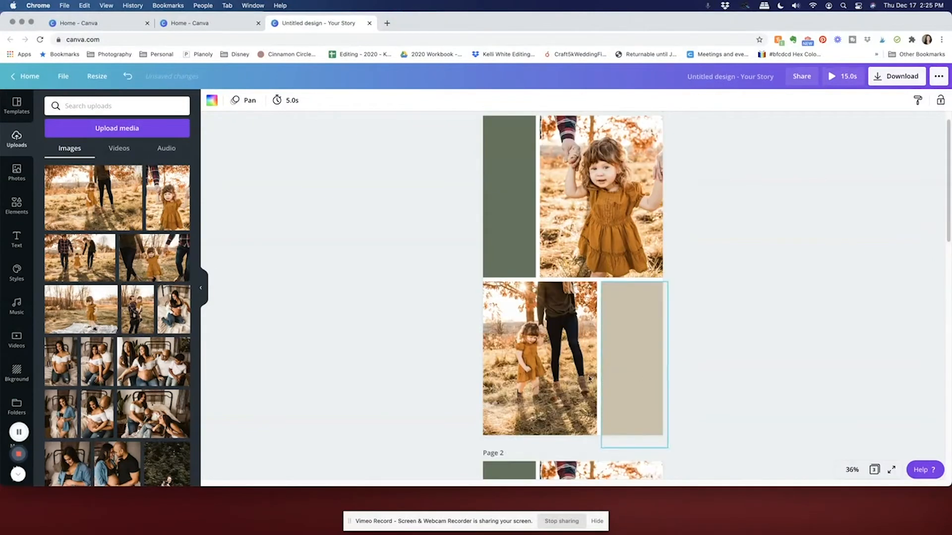
pyautogui.click(18, 104)
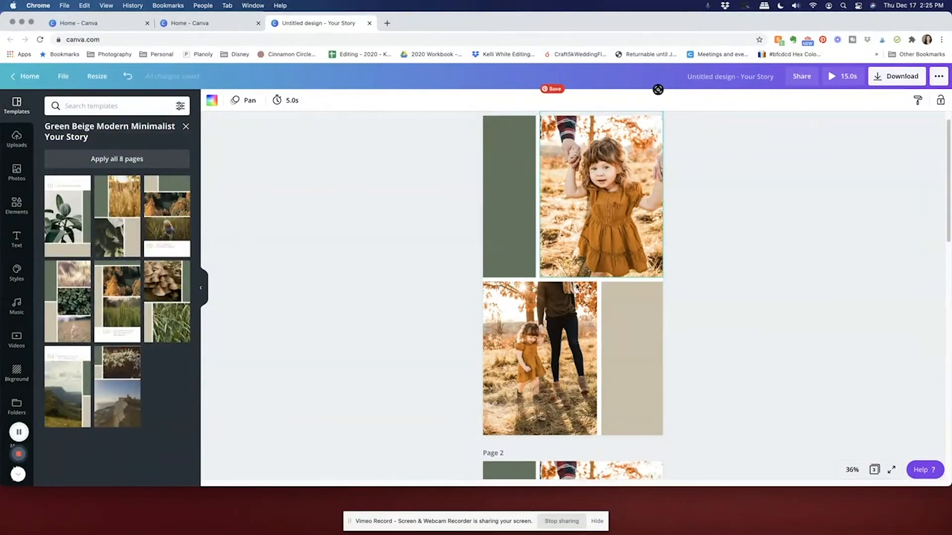
pyautogui.scroll(-4, 576, 287)
pyautogui.click(512, 329)
pyautogui.scroll(-3, 487, 311)
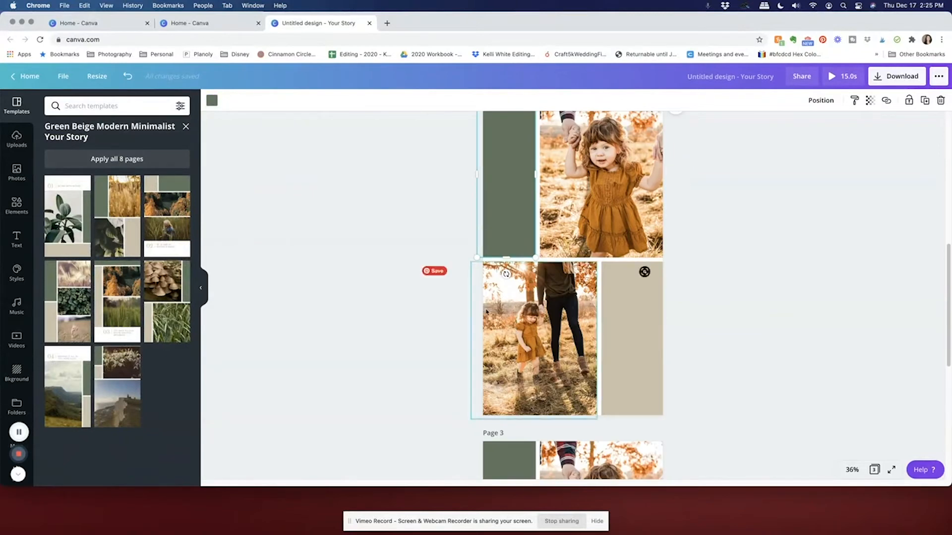
pyautogui.click(68, 301)
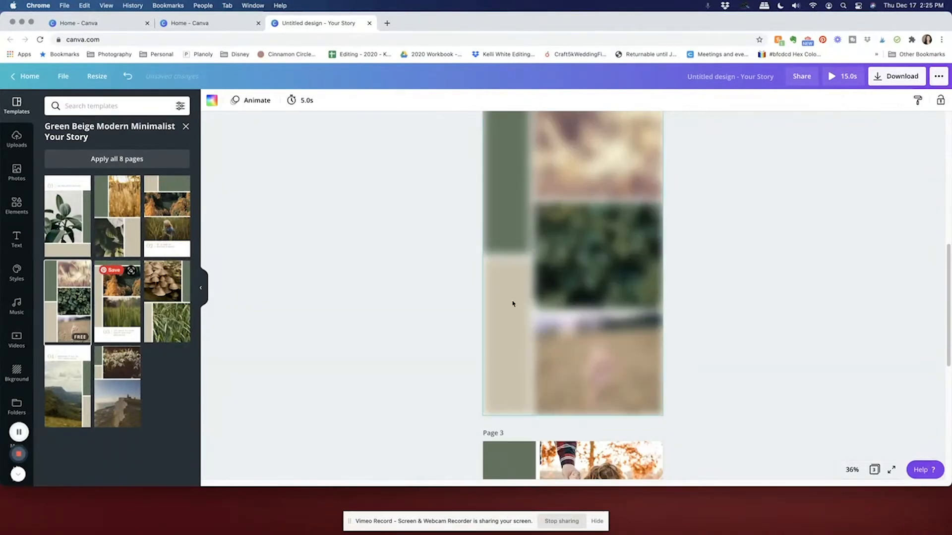
pyautogui.scroll(4, 672, 291)
# Step: Apply the template's single plant photo layout to page 3
pyautogui.scroll(-10, 672, 291)
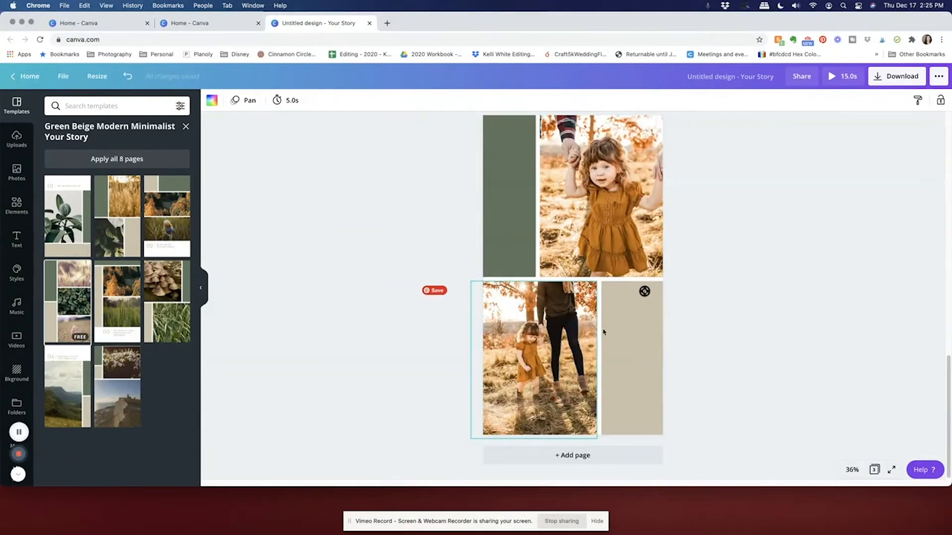
pyautogui.click(606, 293)
pyautogui.click(82, 222)
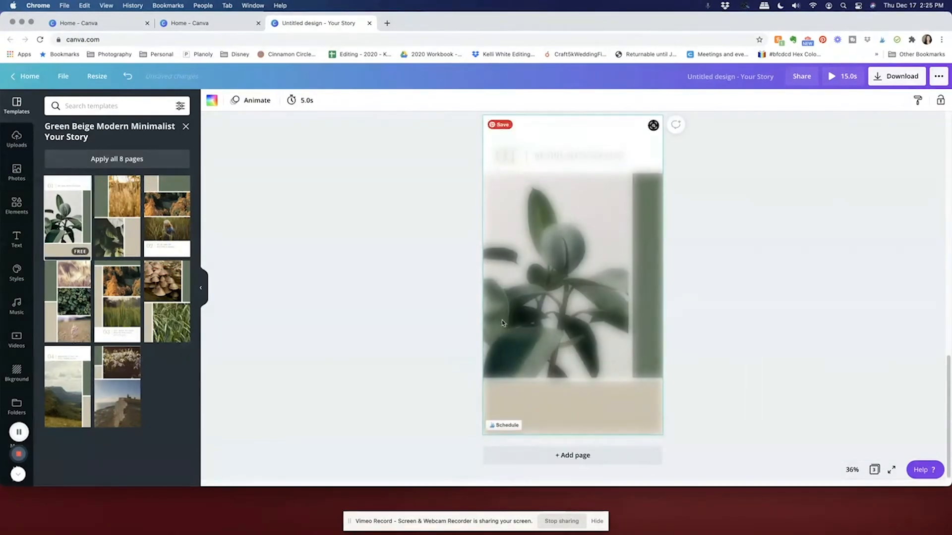
# Step: Delete the number 01, the divider line and the heading text above the plant photo on page 3
pyautogui.scroll(4, 624, 298)
pyautogui.click(624, 325)
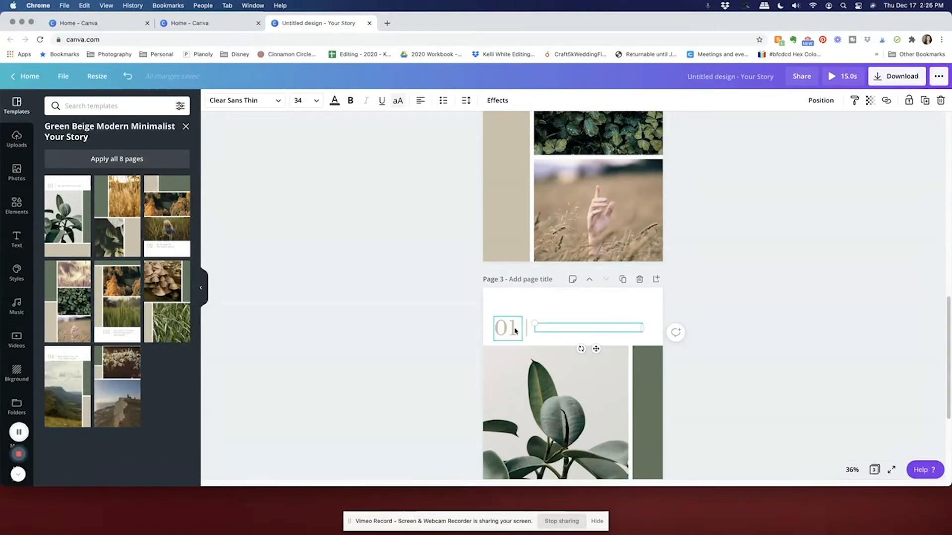
pyautogui.press('Delete')
pyautogui.click(527, 331)
pyautogui.press('Delete')
pyautogui.scroll(-3, 806, 306)
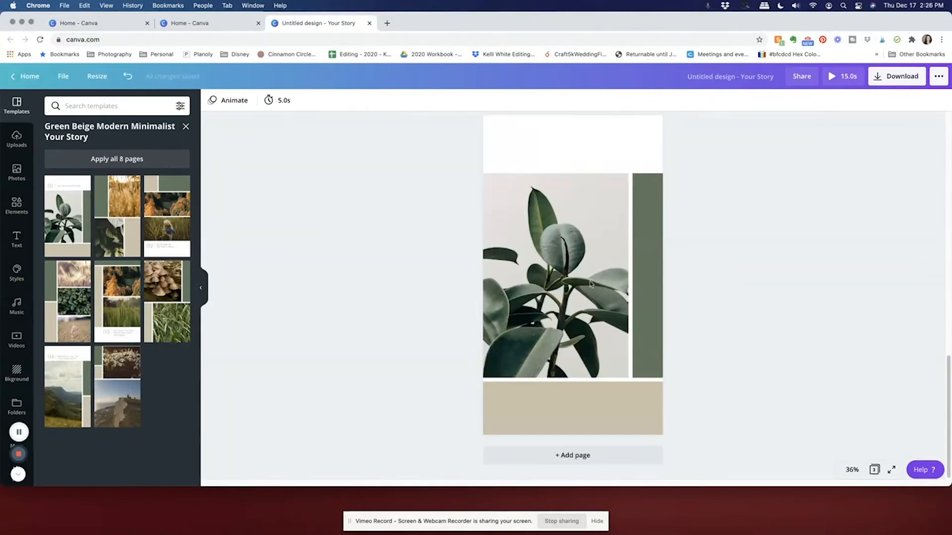
# Step: Replace the plant photo on page 3 with the uploaded landscape photo of the girl holding both parents' hands
pyautogui.scroll(2, 555, 230)
pyautogui.click(570, 233)
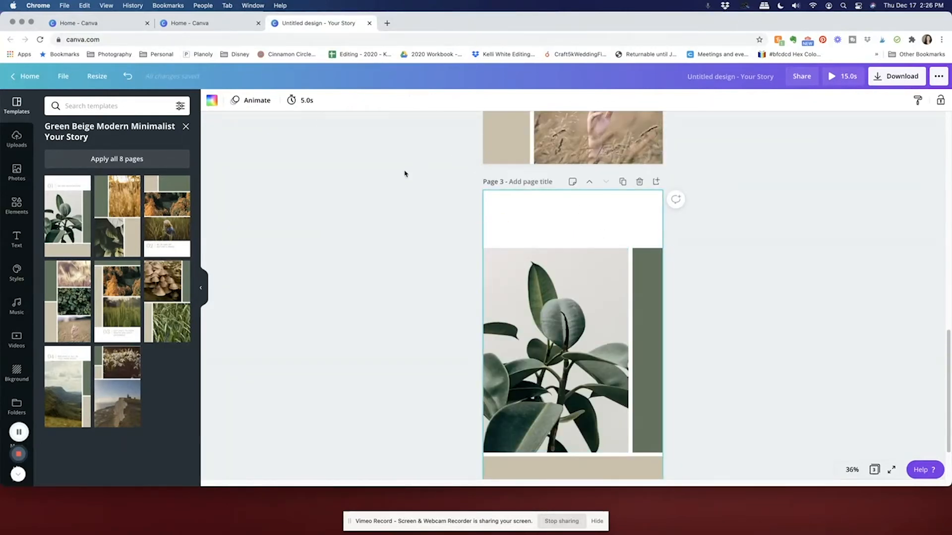
pyautogui.scroll(-2, 772, 329)
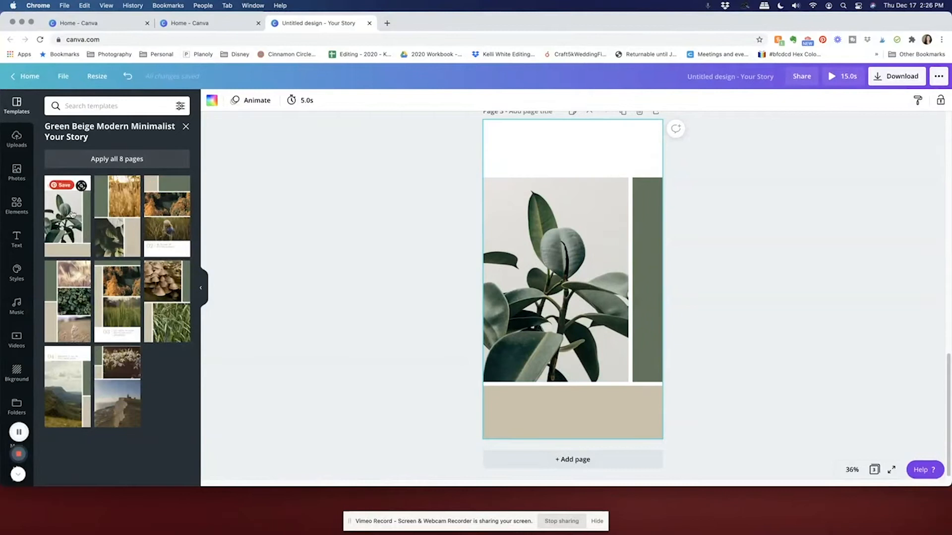
pyautogui.click(17, 138)
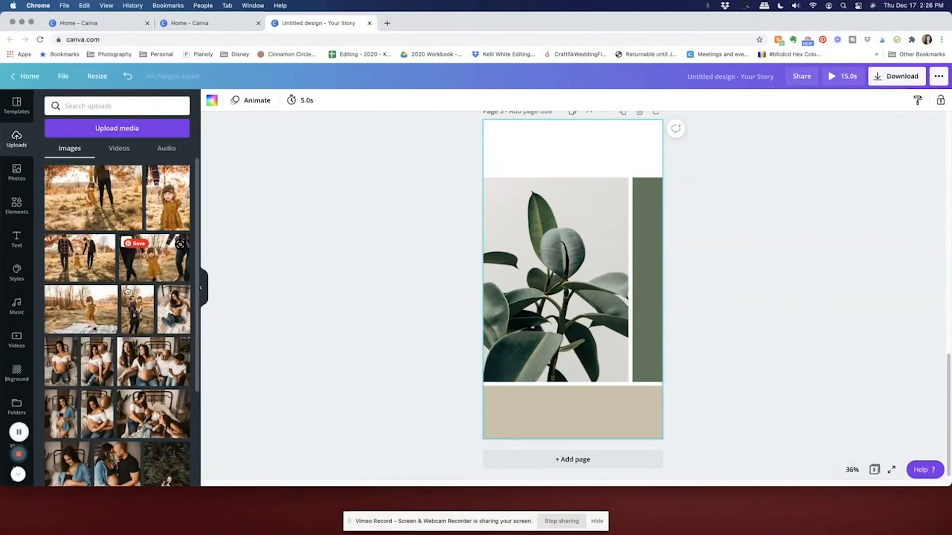
pyautogui.moveTo(156, 267); pyautogui.dragTo(570, 280)
pyautogui.doubleClick(581, 282)
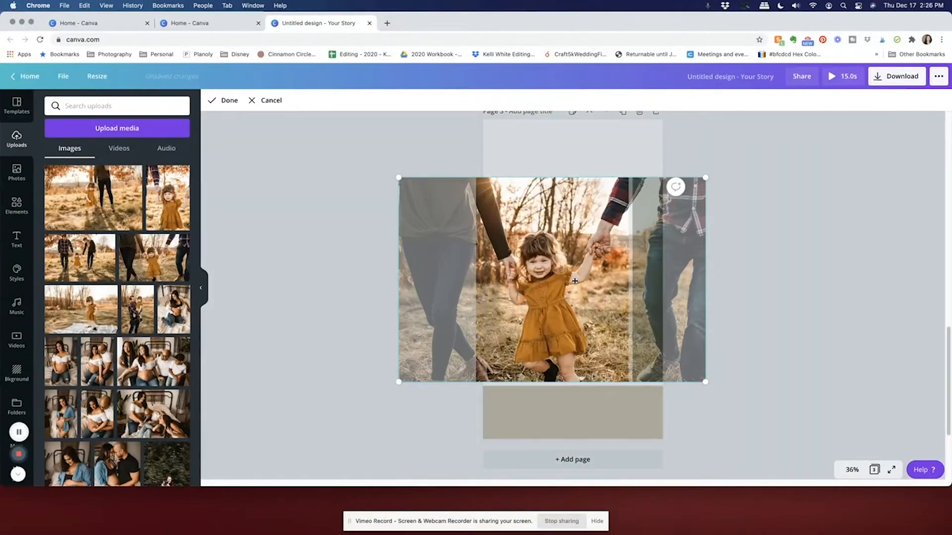
pyautogui.click(822, 291)
# Step: Widen the photo on page 3 and shift the green block outward, keeping a narrow white gap between them
pyautogui.moveTo(637, 260); pyautogui.dragTo(588, 282)
pyautogui.click(620, 263)
pyautogui.doubleClick(586, 283)
pyautogui.click(890, 281)
# Step: Replace the top photo on page 2 with the upload of the man in plaid holding the girl, and position it within the frame
pyautogui.scroll(5, 710, 187)
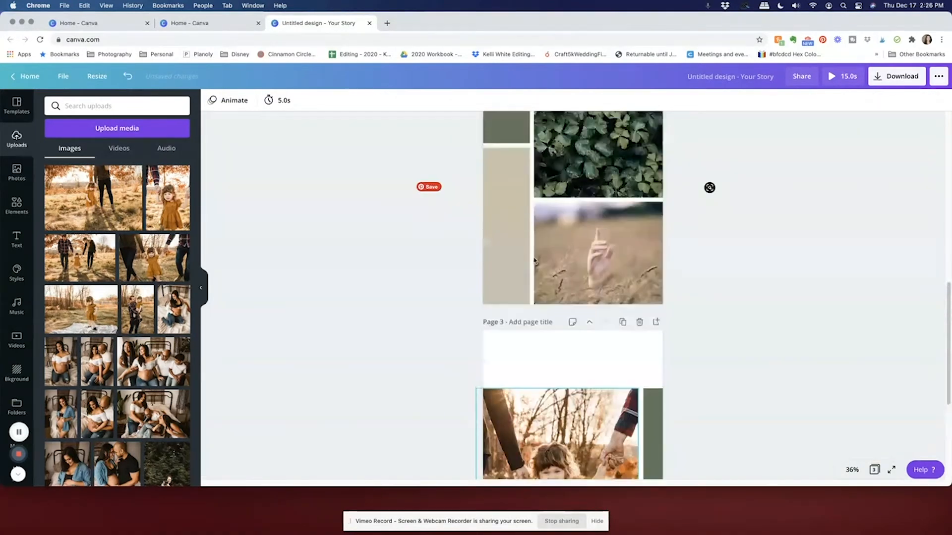
pyautogui.scroll(8, 595, 275)
pyautogui.scroll(-6, 551, 277)
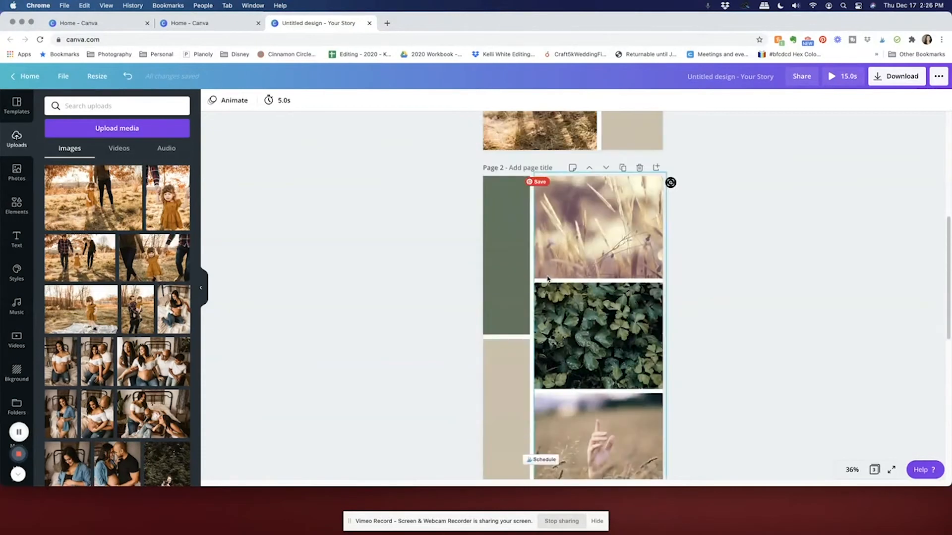
pyautogui.moveTo(95, 198); pyautogui.dragTo(595, 246)
pyautogui.moveTo(136, 316); pyautogui.dragTo(616, 249)
pyautogui.doubleClick(615, 236)
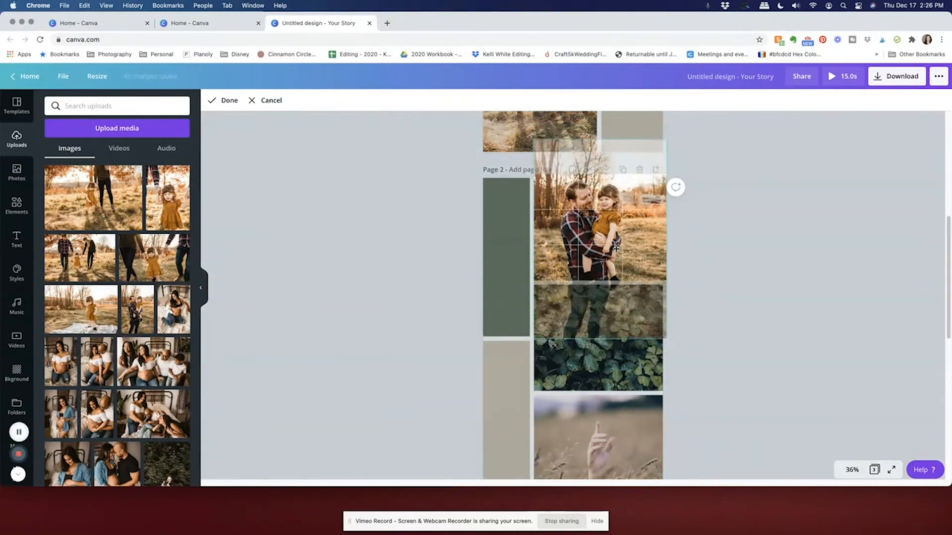
pyautogui.click(416, 357)
# Step: Fill page 2's middle frame with the girl standing on the blanket and the bottom frame with the family of three walking
pyautogui.moveTo(81, 309); pyautogui.dragTo(640, 335)
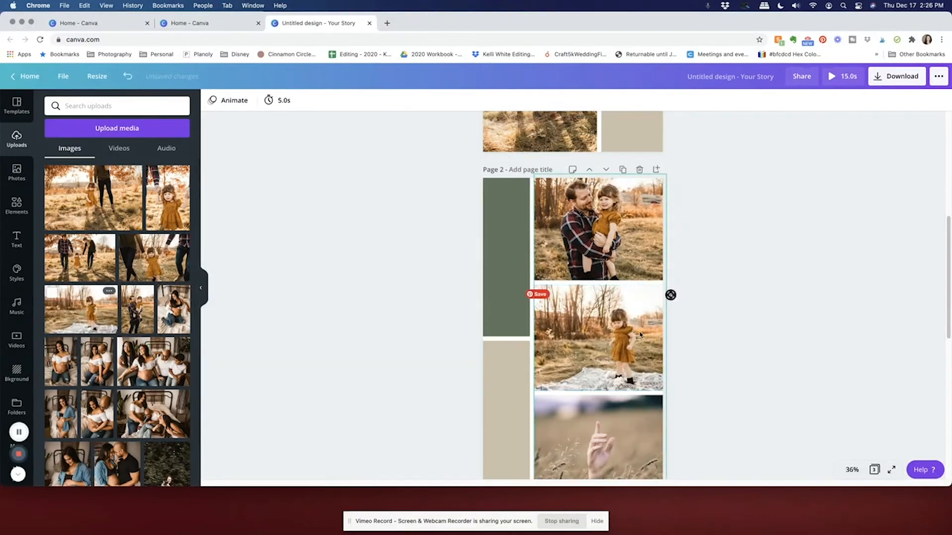
pyautogui.scroll(3, 411, 376)
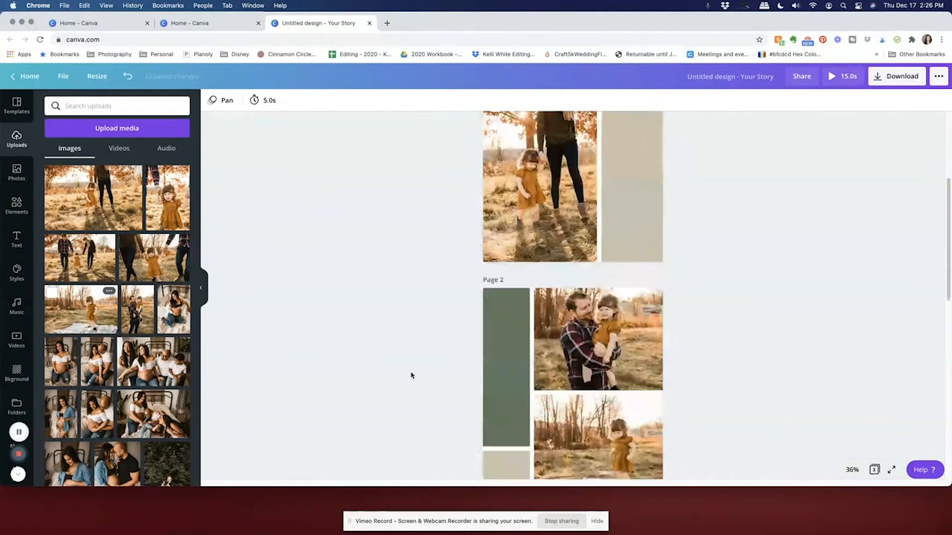
pyautogui.scroll(-6, 412, 375)
pyautogui.moveTo(79, 258); pyautogui.dragTo(626, 265)
pyautogui.doubleClick(626, 270)
pyautogui.click(793, 289)
# Step: Apply the Pan animation to page 2 and check page 1's animation setting
pyautogui.scroll(6, 745, 368)
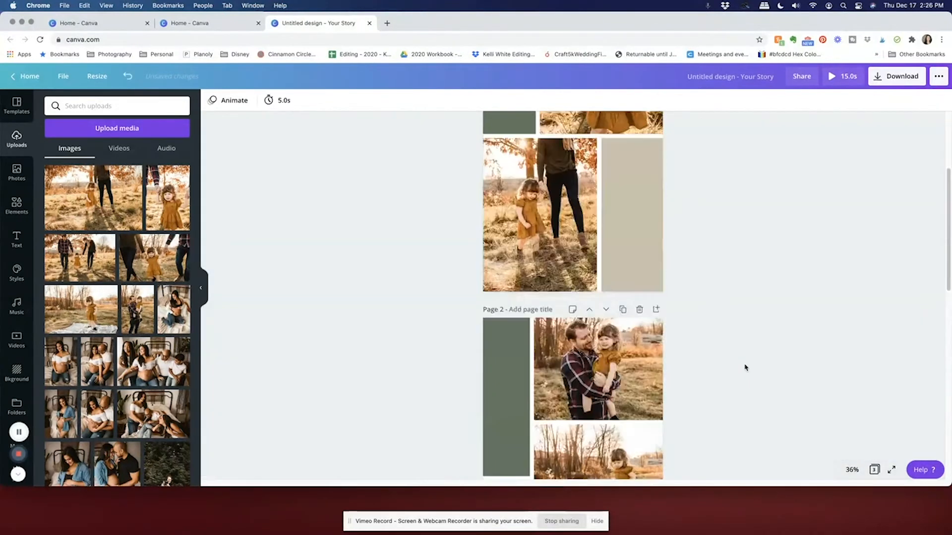
pyautogui.scroll(3, 745, 367)
pyautogui.scroll(-5, 745, 368)
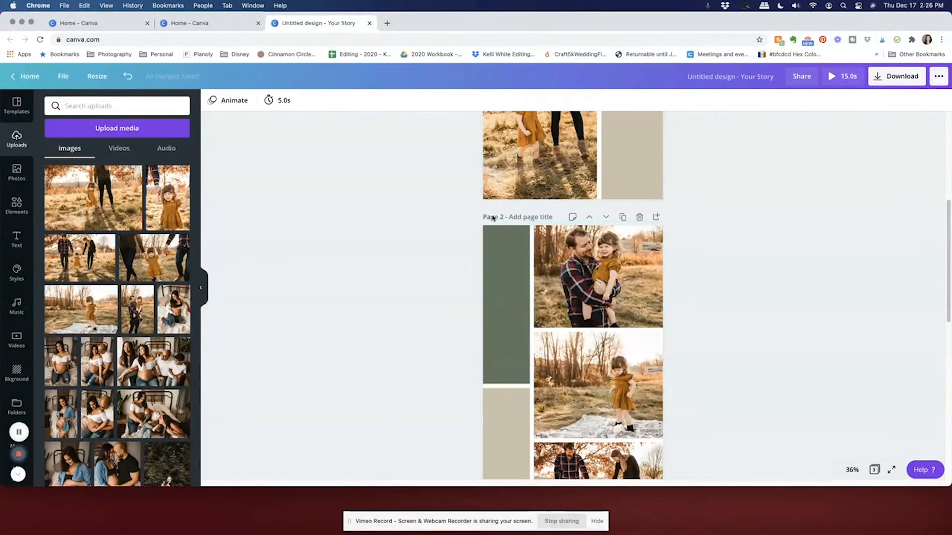
pyautogui.click(226, 99)
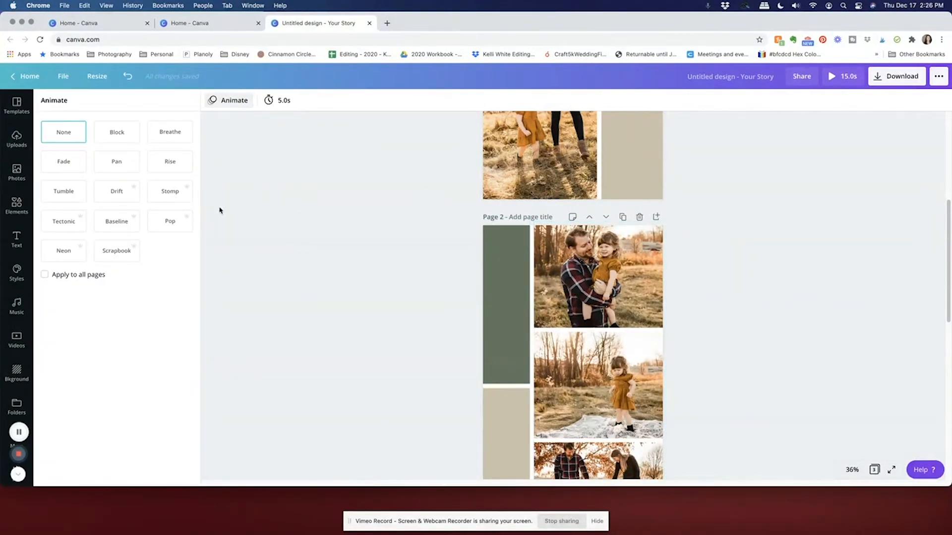
pyautogui.click(132, 164)
pyautogui.scroll(5, 754, 347)
pyautogui.click(501, 170)
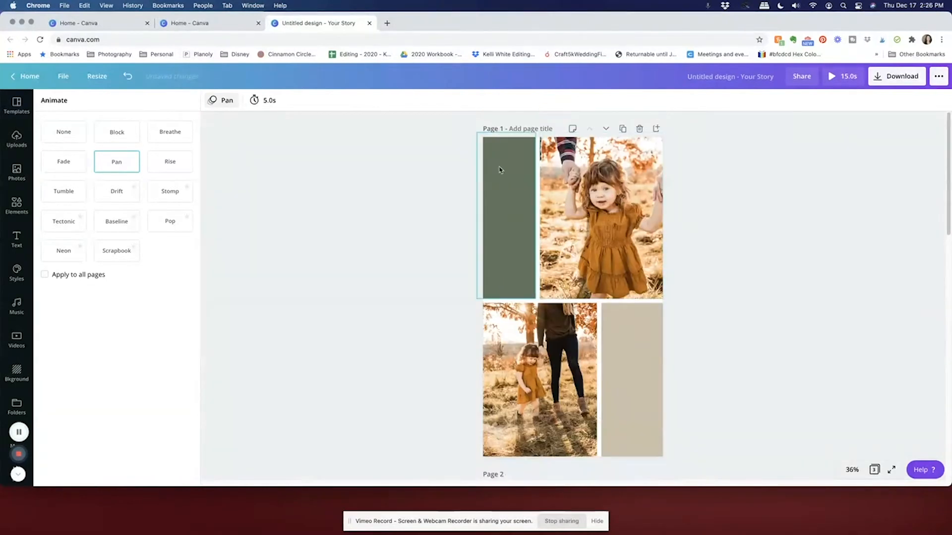
pyautogui.click(847, 271)
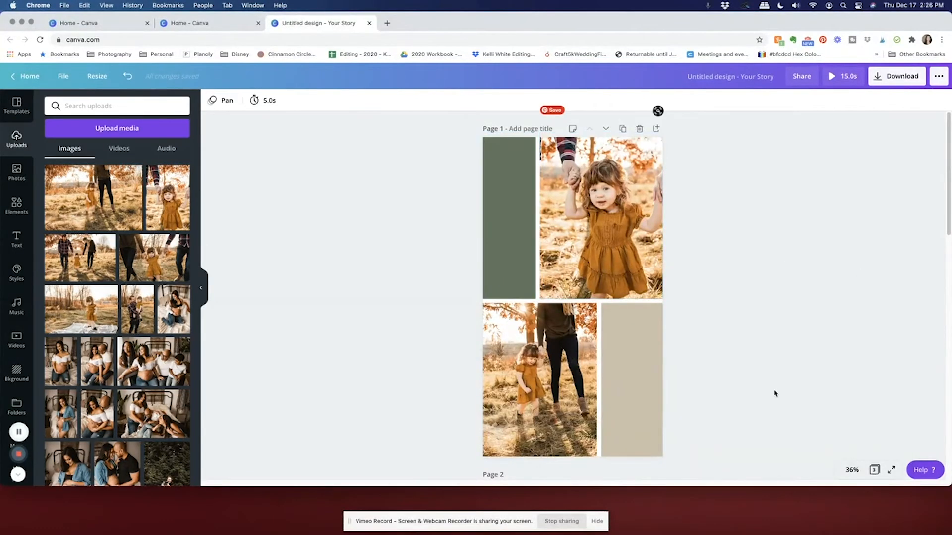
# Step: Apply the Pan animation to page 3
pyautogui.scroll(-10, 773, 391)
pyautogui.click(597, 293)
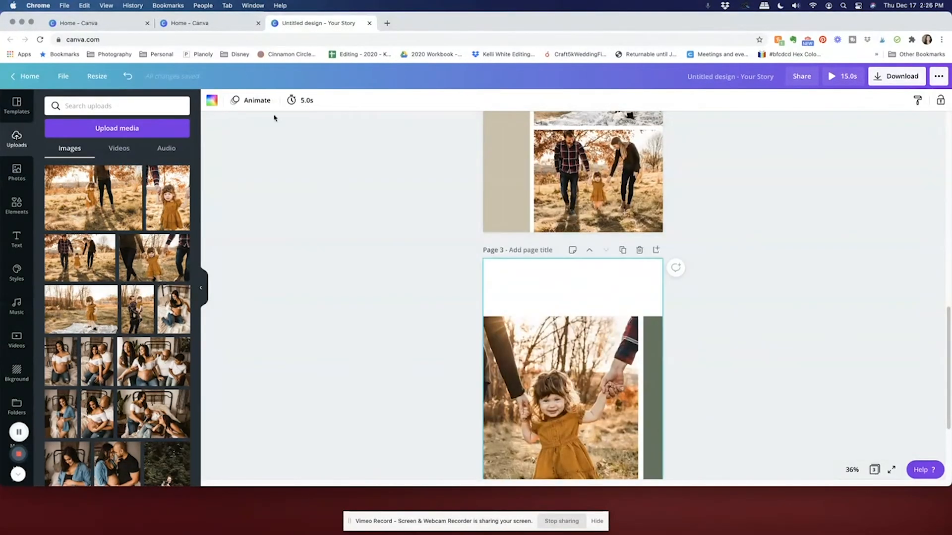
pyautogui.click(252, 101)
pyautogui.click(114, 160)
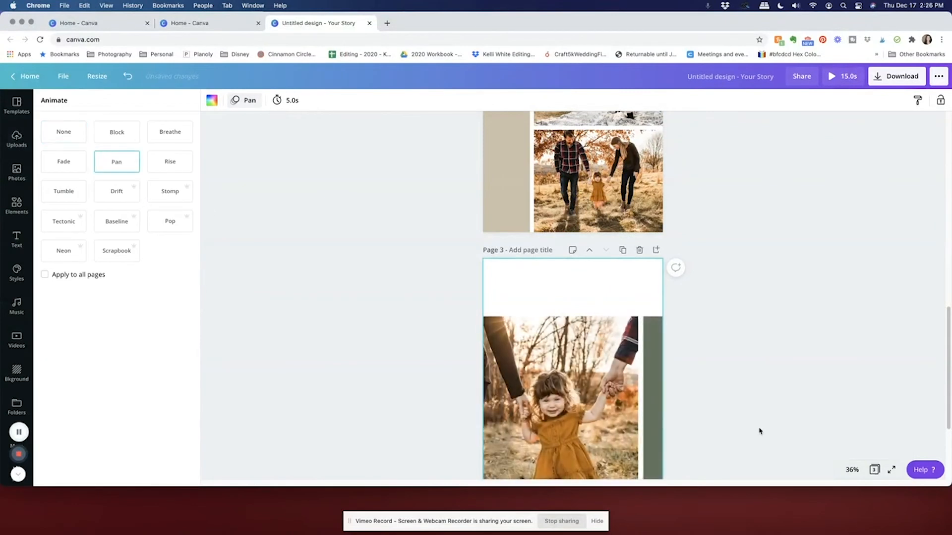
pyautogui.scroll(-3, 759, 431)
# Step: Recolor page 1's green block dusty pink and its beige block muted teal, using the brand colors
pyautogui.scroll(10, 605, 419)
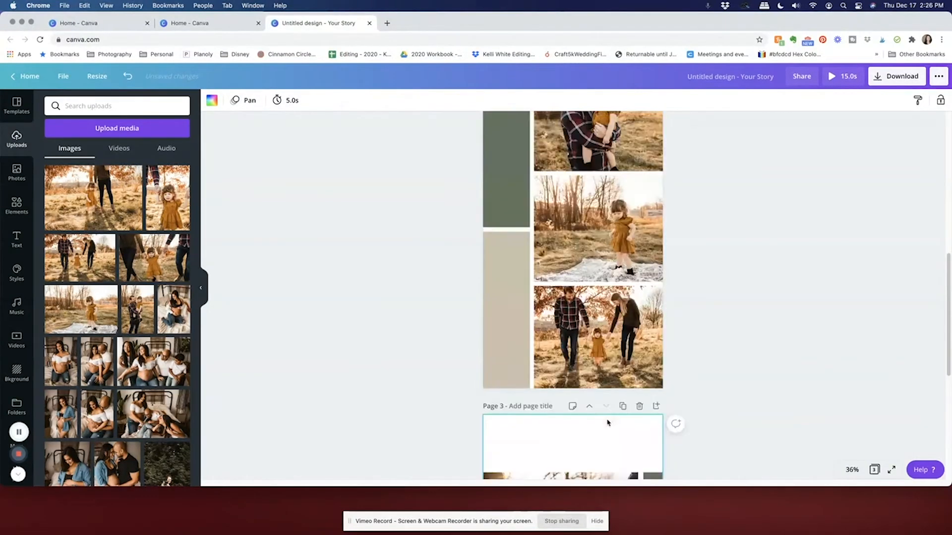
pyautogui.click(801, 350)
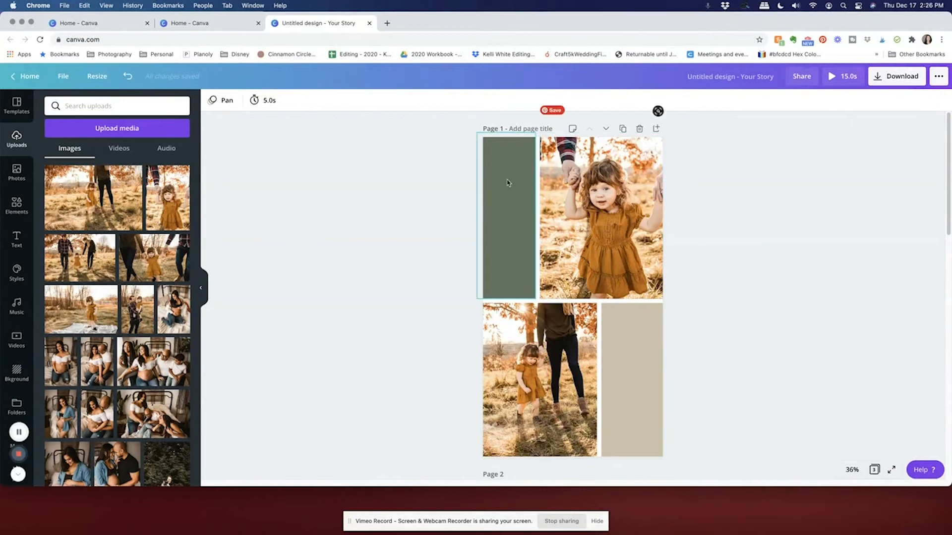
pyautogui.click(659, 430)
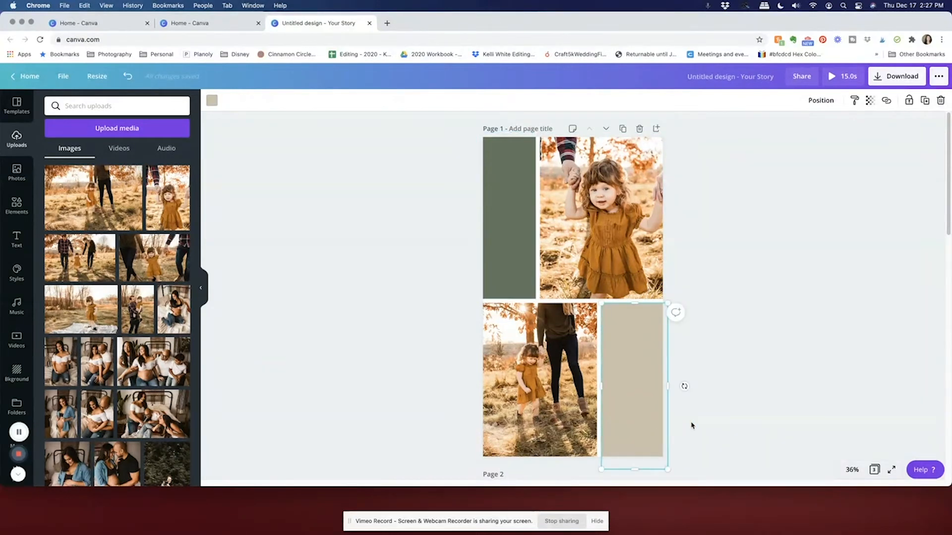
pyautogui.click(518, 232)
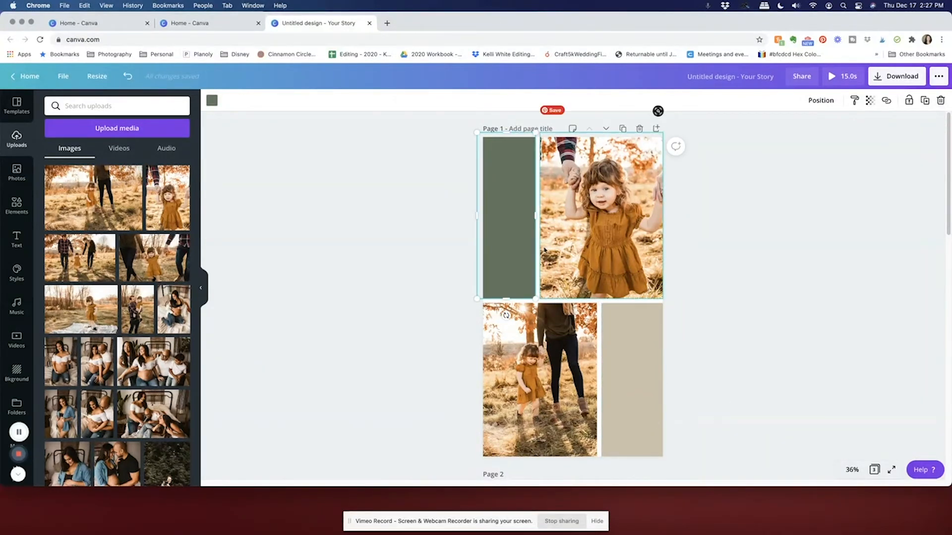
pyautogui.click(212, 101)
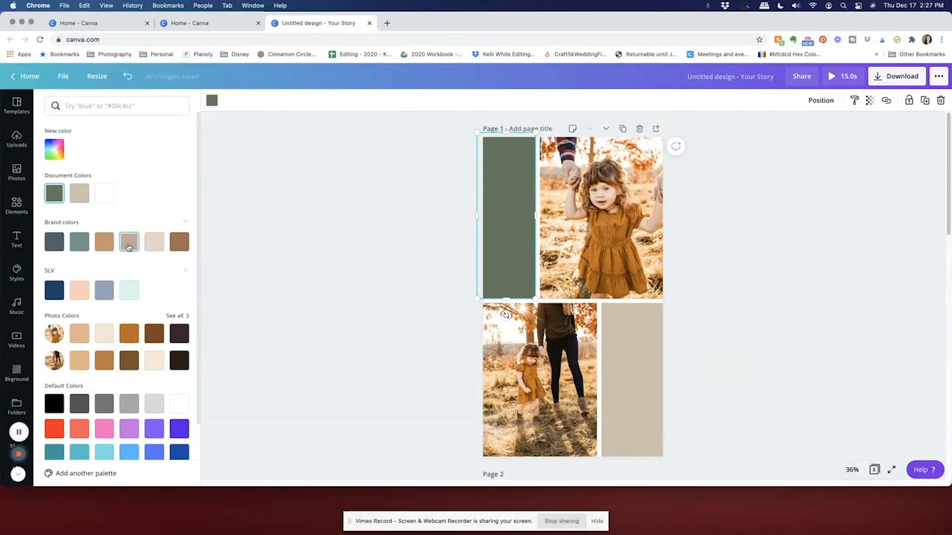
pyautogui.click(129, 246)
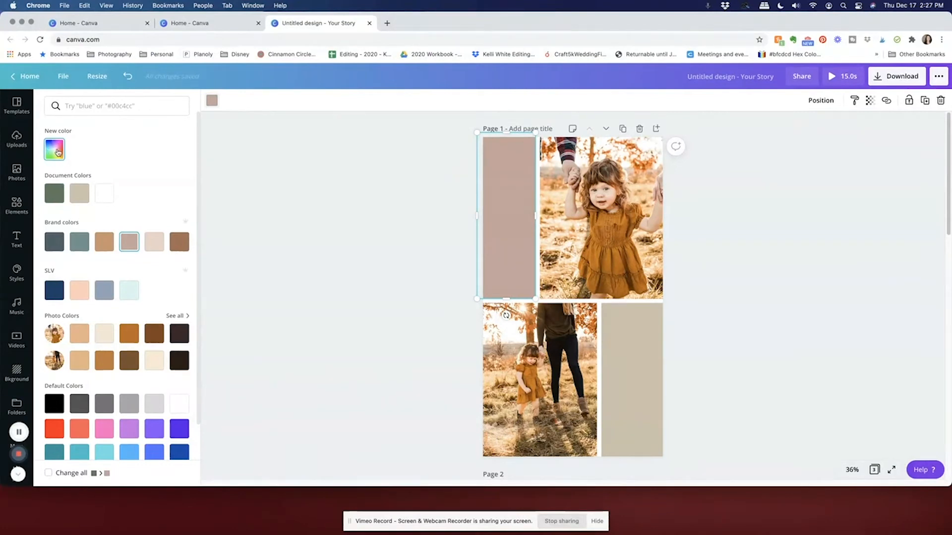
pyautogui.click(632, 358)
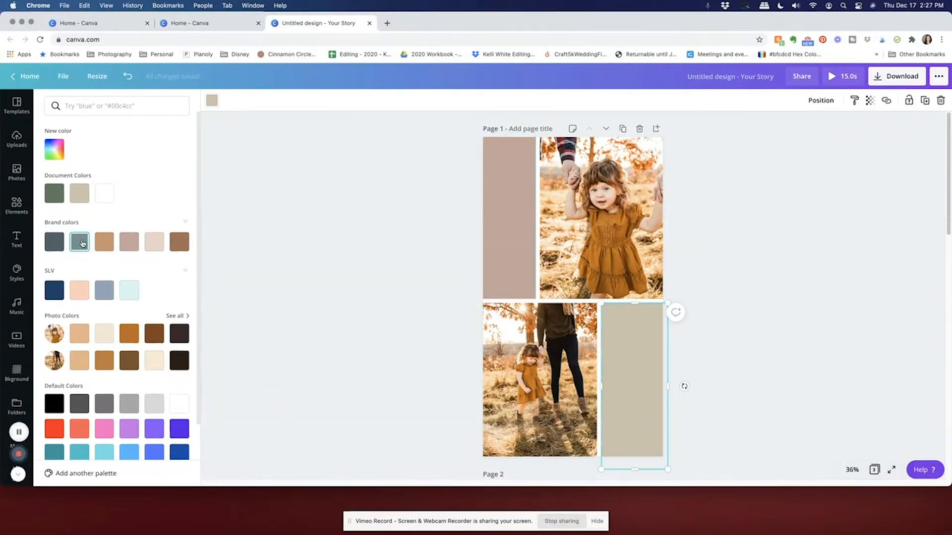
pyautogui.click(79, 241)
pyautogui.click(633, 401)
# Step: Recolor page 2's green block muted teal and its beige block dusty pink from the brand colors
pyautogui.scroll(-5, 570, 297)
pyautogui.click(506, 284)
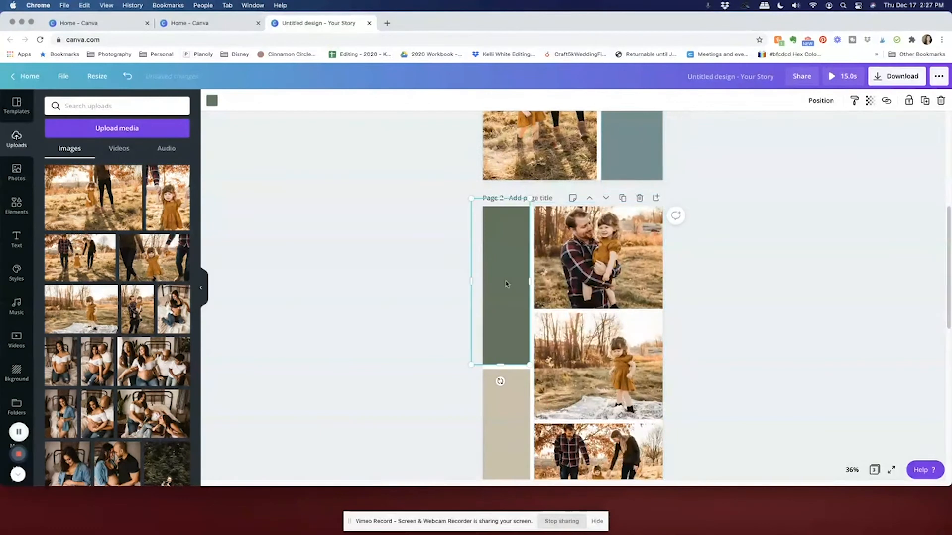
pyautogui.click(212, 101)
pyautogui.click(77, 243)
pyautogui.press('Tab')
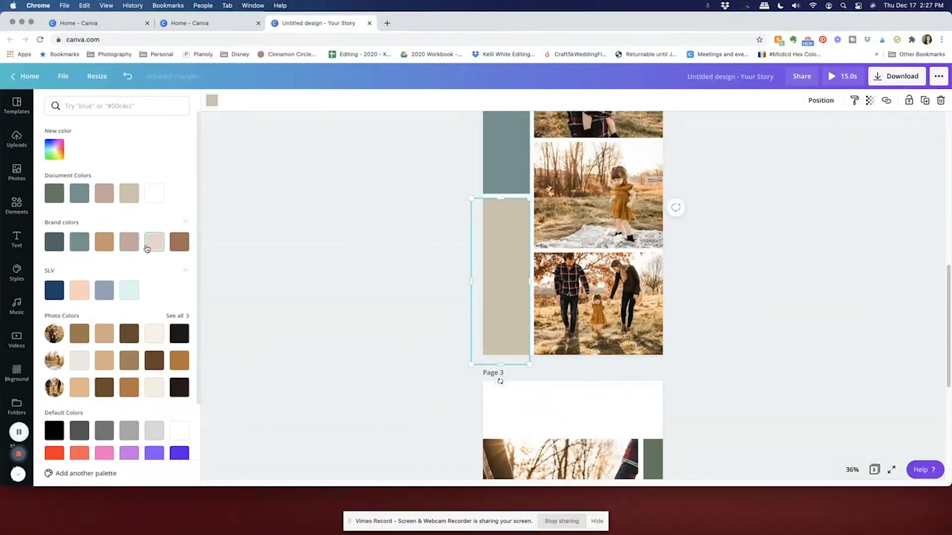
pyautogui.click(129, 243)
# Step: Recolor the green block beside page 3's photo dusty pink and the beige block below it muted teal, using brand colors
pyautogui.scroll(-5, 399, 314)
pyautogui.click(664, 289)
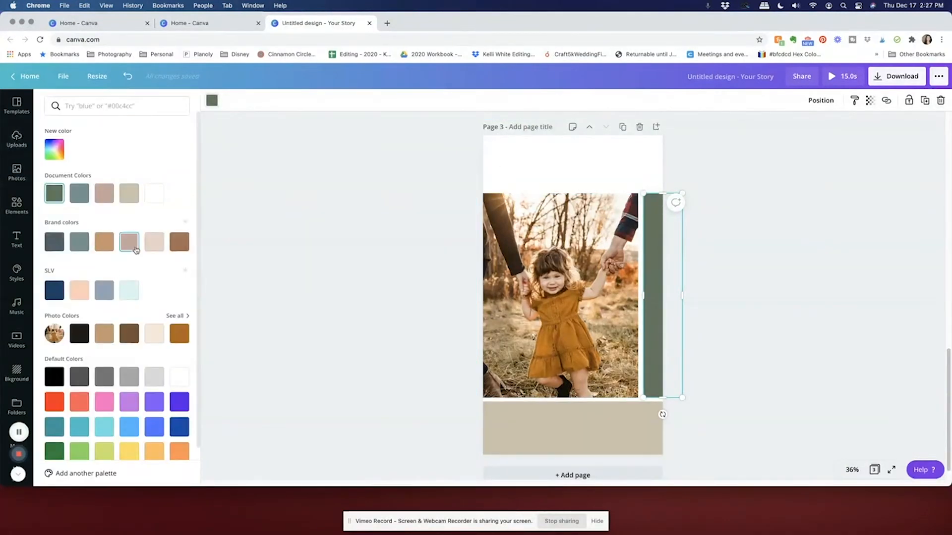
pyautogui.click(128, 242)
pyautogui.scroll(-1, 595, 388)
pyautogui.click(595, 389)
pyautogui.click(212, 101)
pyautogui.click(211, 101)
pyautogui.click(79, 242)
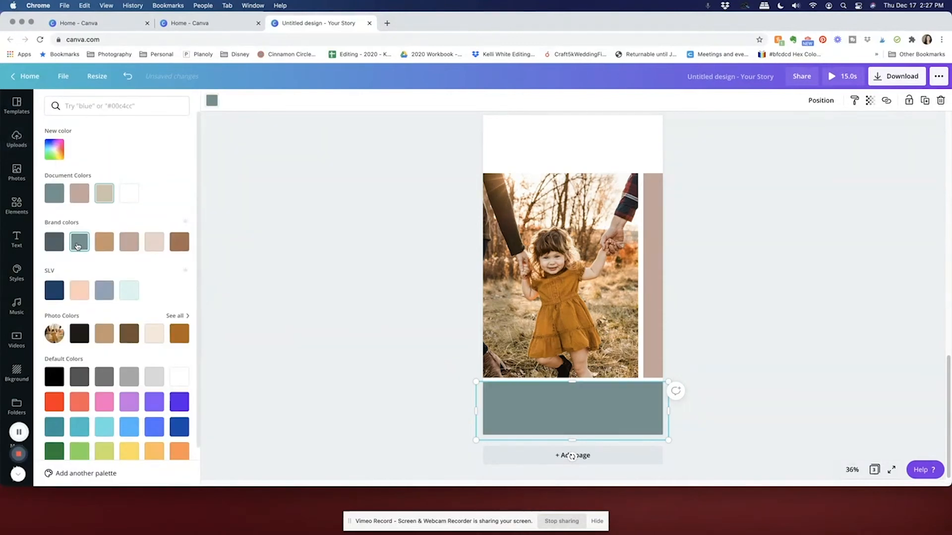
# Step: Review the photos and recolored blocks across all three story pages
pyautogui.scroll(-10, 615, 347)
pyautogui.scroll(3, 615, 347)
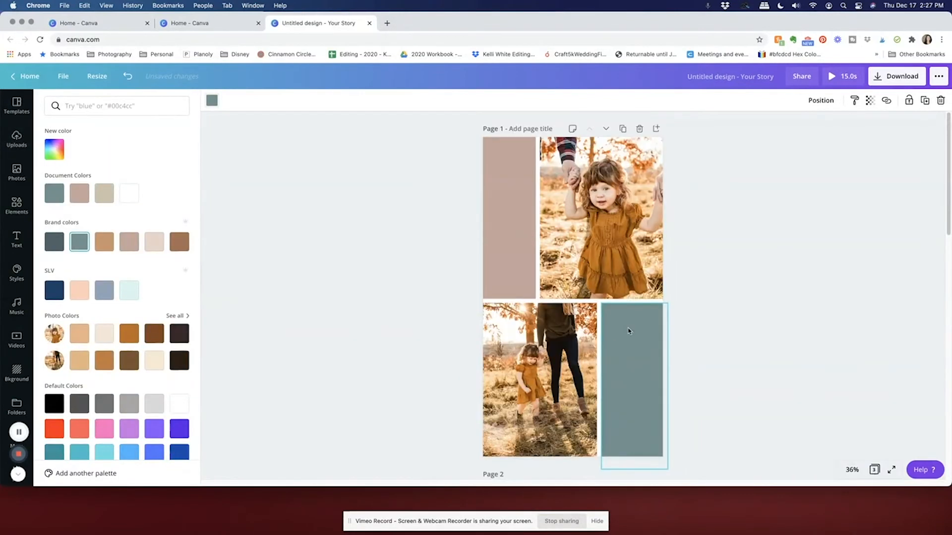
pyautogui.click(746, 313)
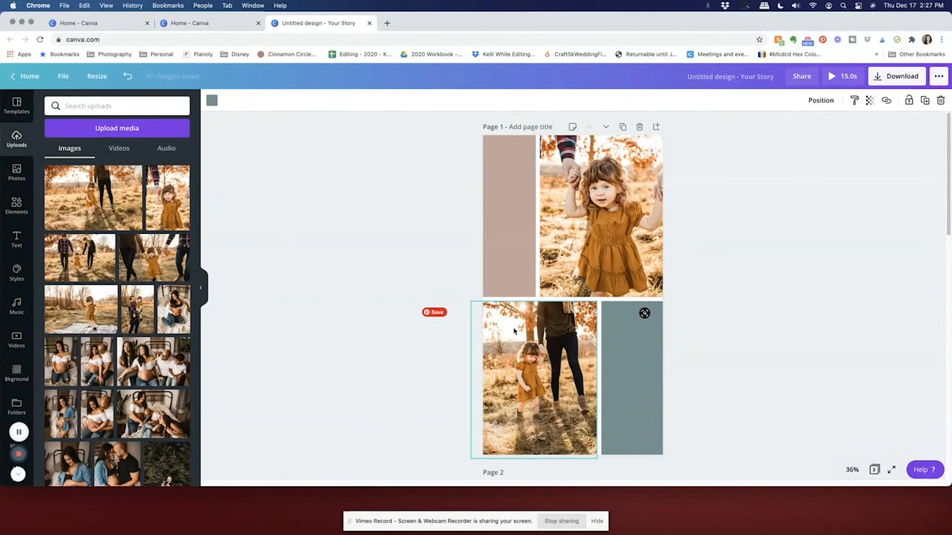
pyautogui.click(756, 235)
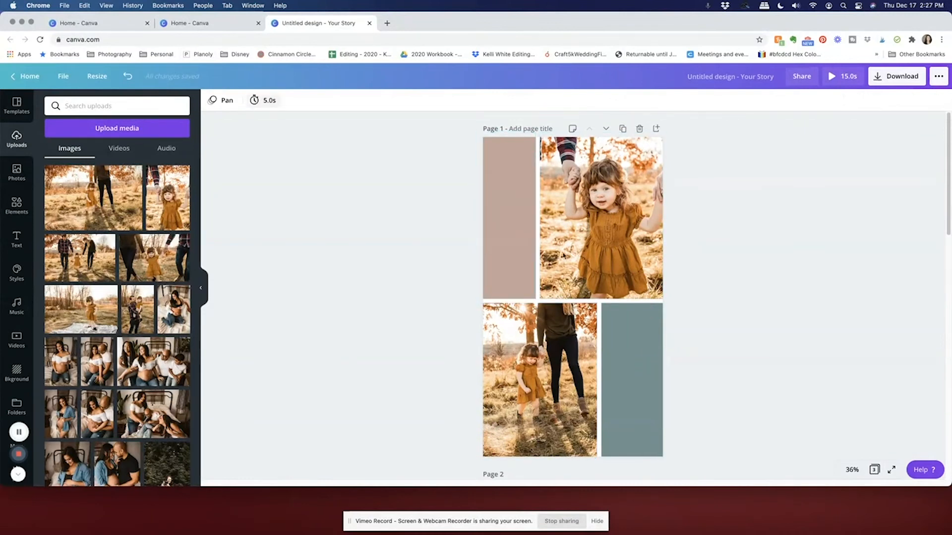
pyautogui.scroll(-6, 446, 223)
pyautogui.scroll(-10, 602, 290)
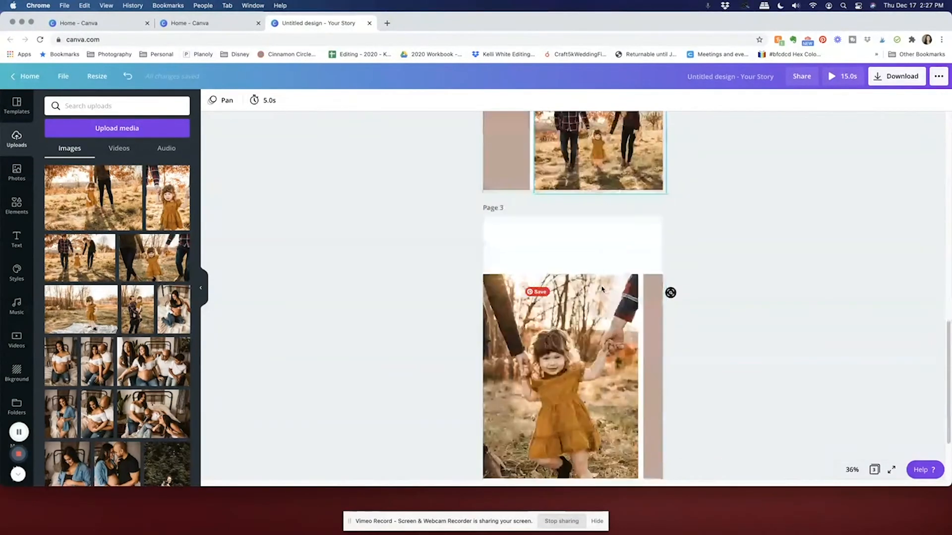
pyautogui.scroll(8, 602, 289)
pyautogui.scroll(10, 602, 289)
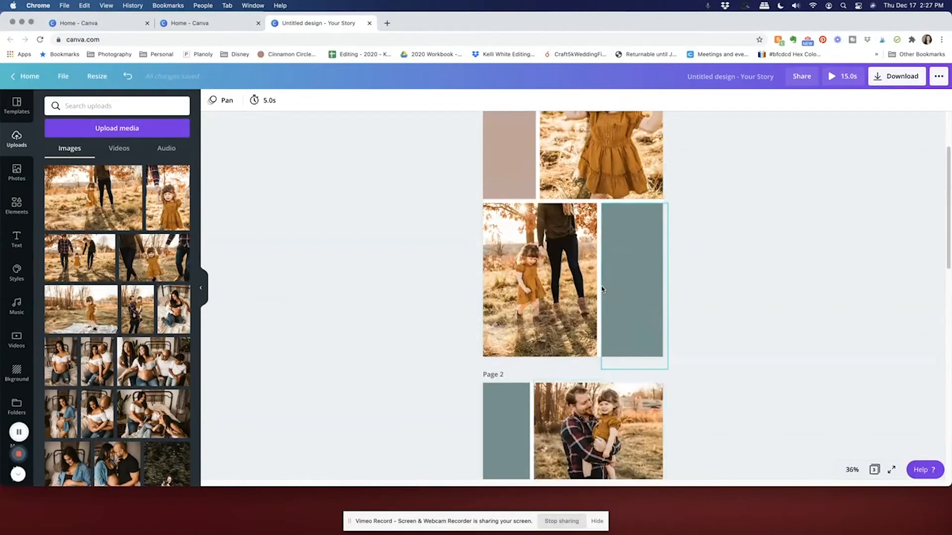
pyautogui.scroll(-15, 713, 304)
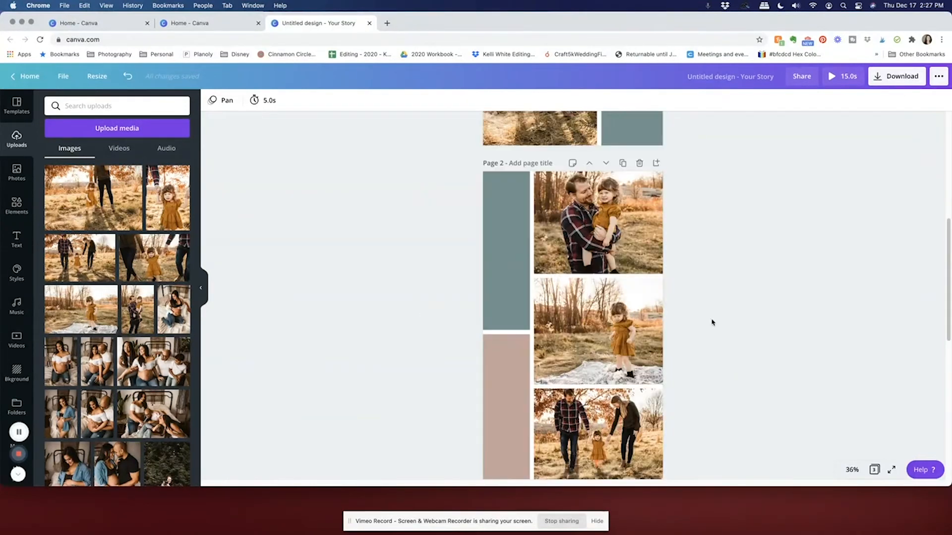
pyautogui.scroll(15, 586, 324)
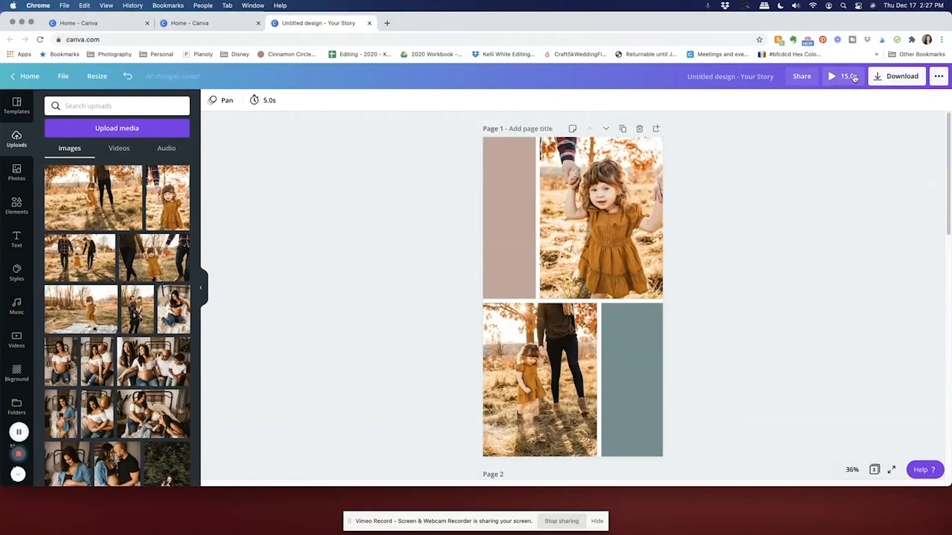
pyautogui.scroll(-8, 623, 317)
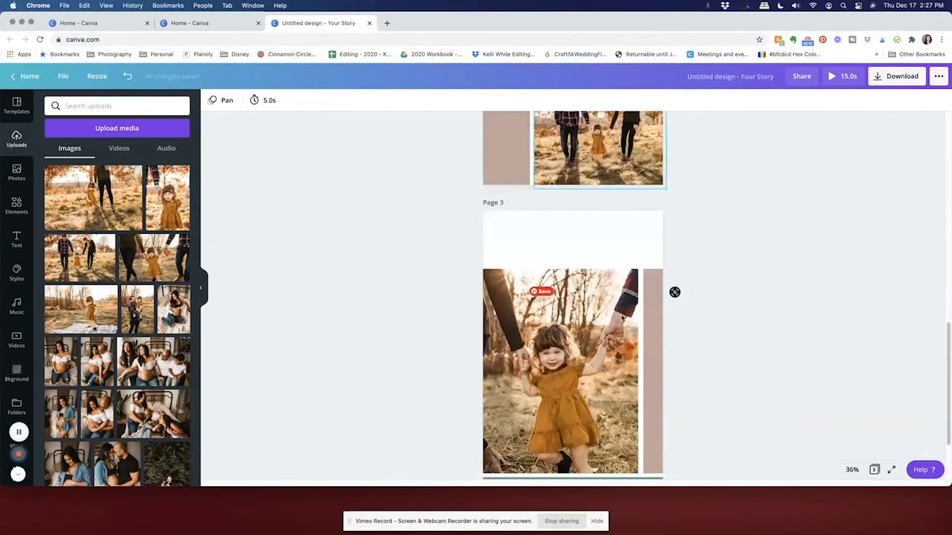
# Step: Look over the finished layouts once more from page 1 to page 3
pyautogui.scroll(2, 623, 318)
pyautogui.scroll(-2, 622, 317)
pyautogui.scroll(15, 622, 317)
pyautogui.scroll(-8, 615, 317)
pyautogui.scroll(-10, 614, 318)
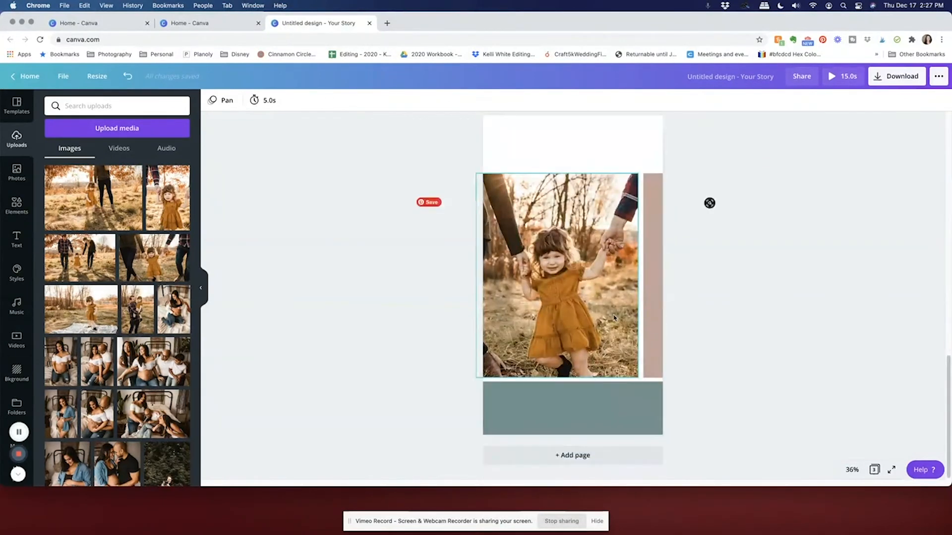
pyautogui.scroll(15, 615, 318)
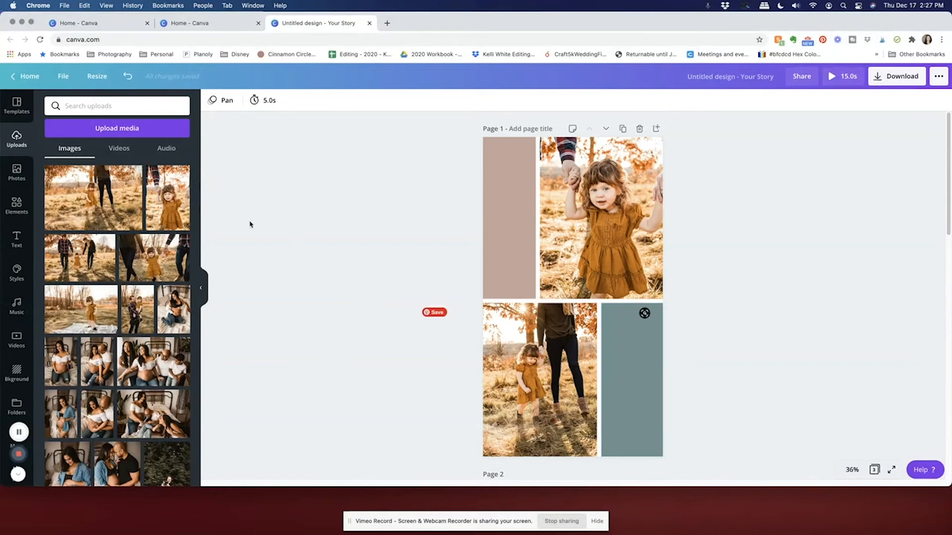
pyautogui.scroll(-5, 322, 159)
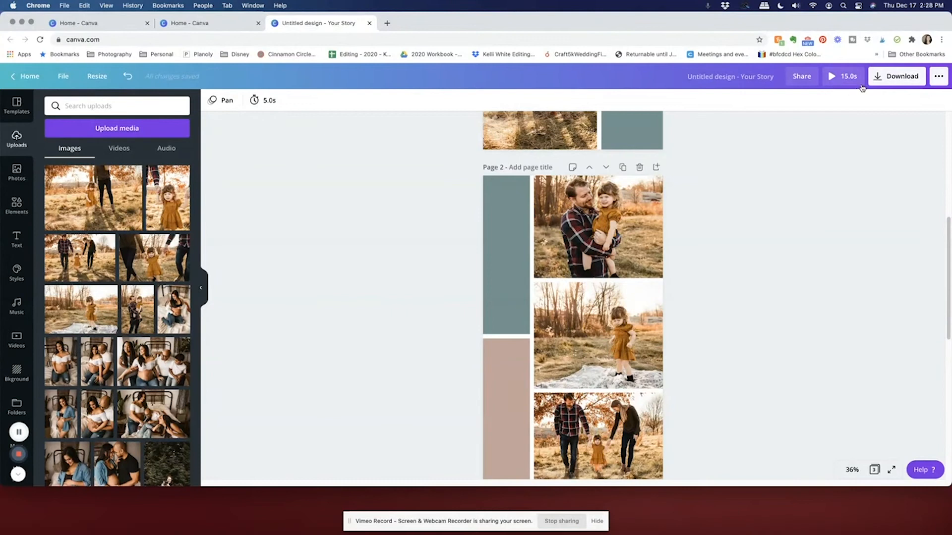
# Step: Download all three pages of the design as an MP4 video
pyautogui.click(900, 77)
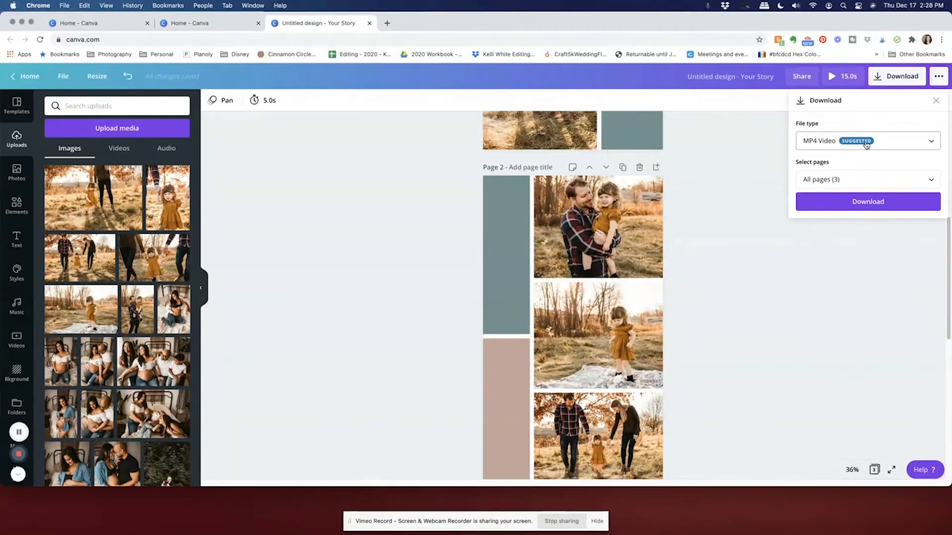
pyautogui.click(878, 181)
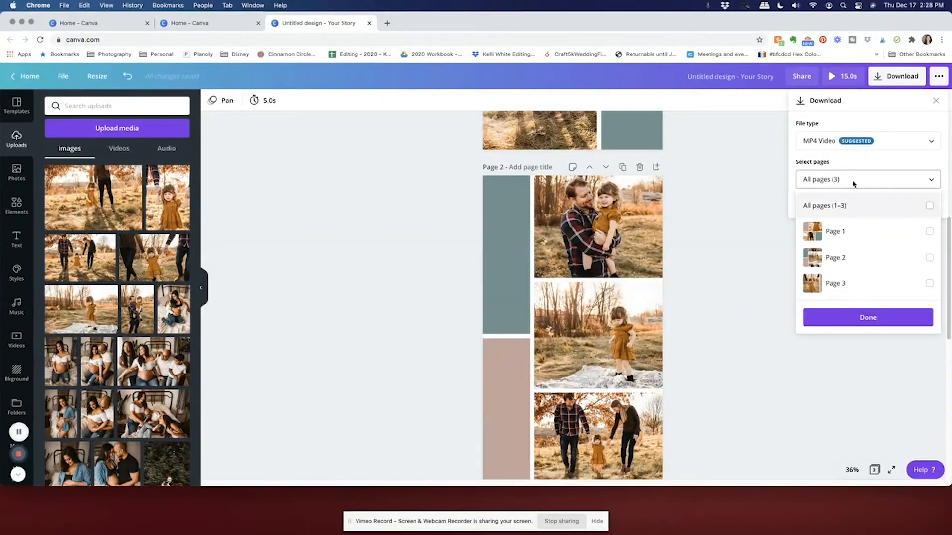
pyautogui.click(907, 185)
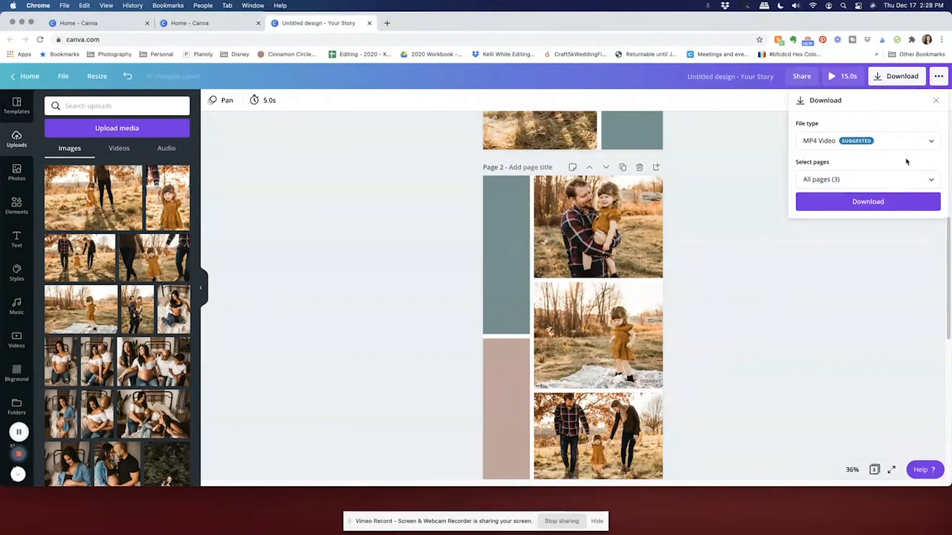
pyautogui.click(875, 201)
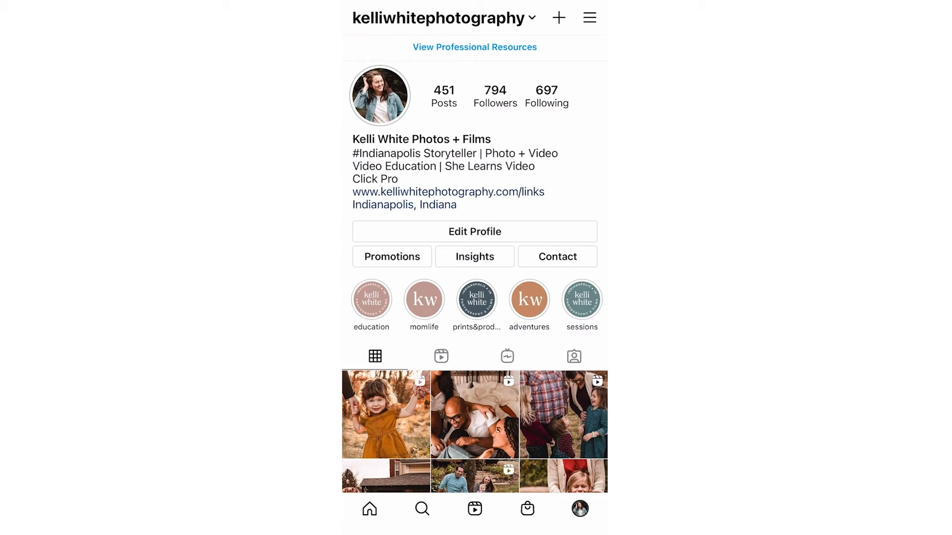
# Step: Switch to Instagram and start a new reel with the 15-second video that shows the girl between dusty pink and teal blocks
pyautogui.click(559, 18)
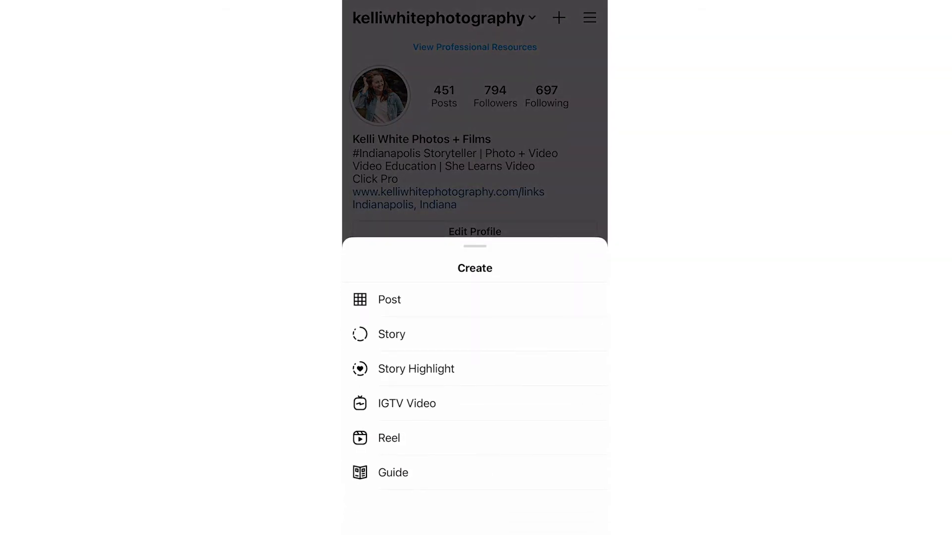
pyautogui.click(389, 438)
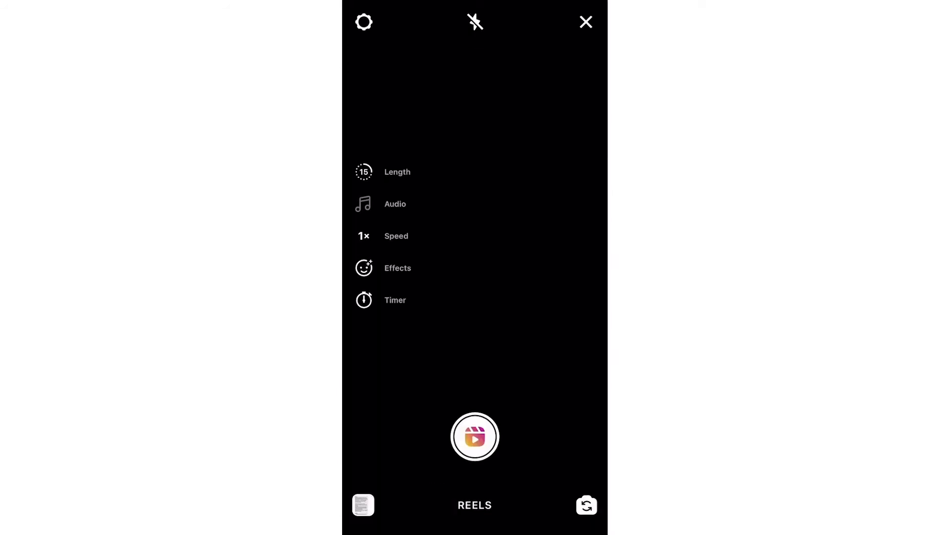
pyautogui.click(362, 506)
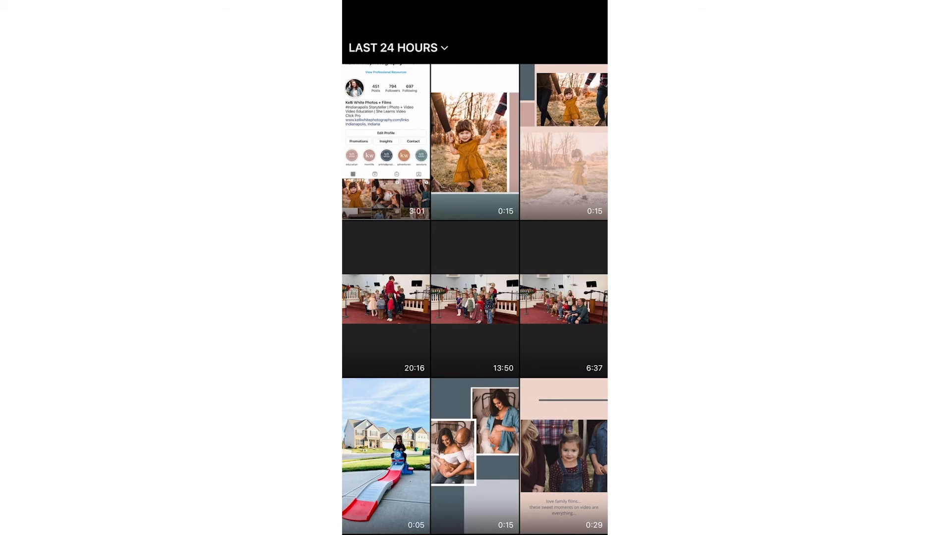
pyautogui.click(475, 142)
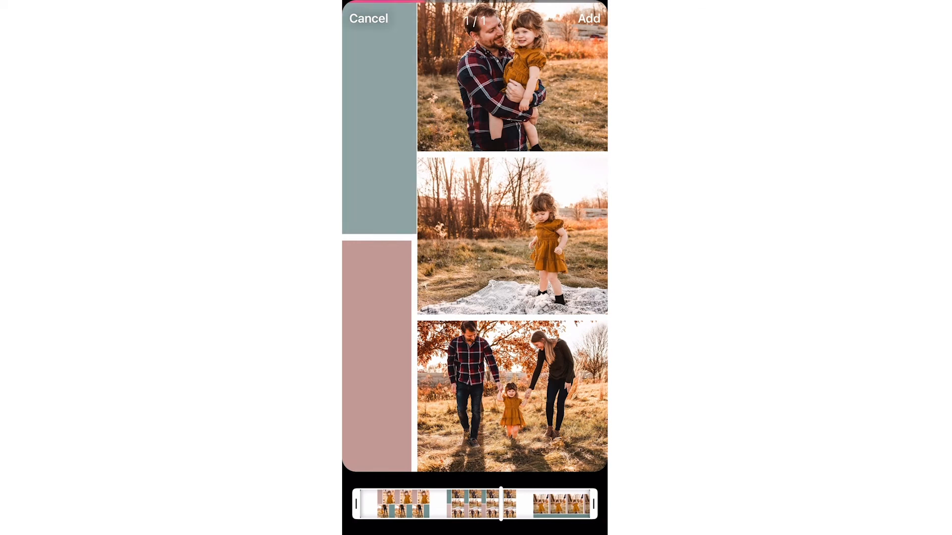
pyautogui.click(589, 19)
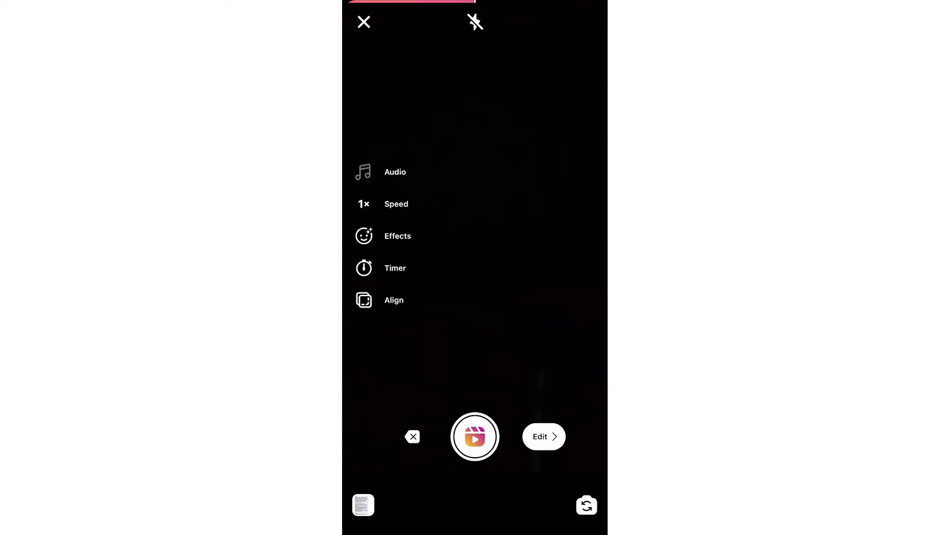
# Step: Preview the added clip in the reel editor, look through the available stickers, and return to the reel camera
pyautogui.click(544, 437)
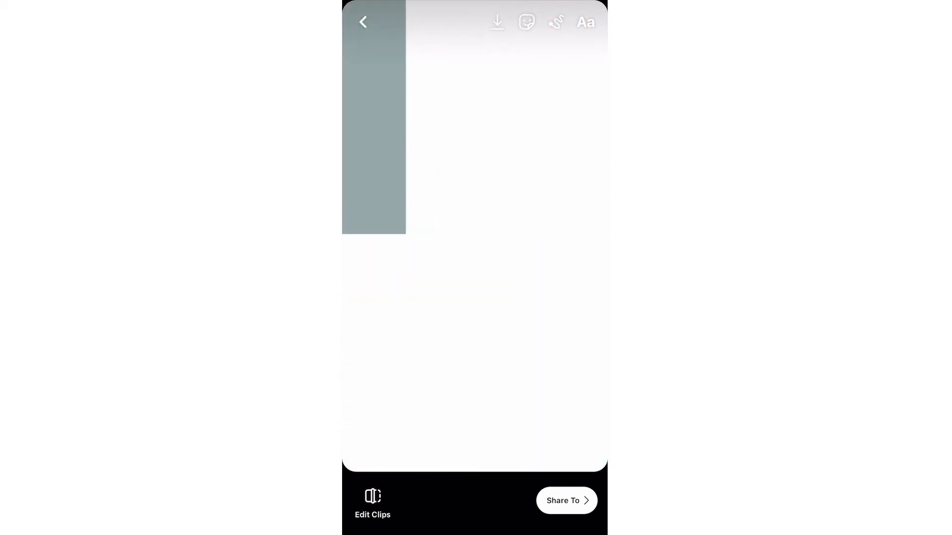
pyautogui.click(585, 23)
pyautogui.click(585, 16)
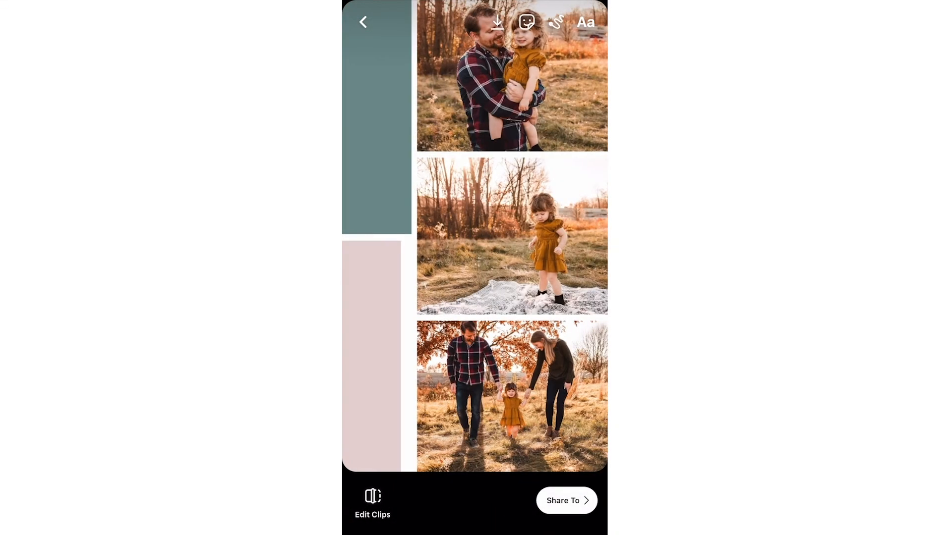
pyautogui.click(527, 21)
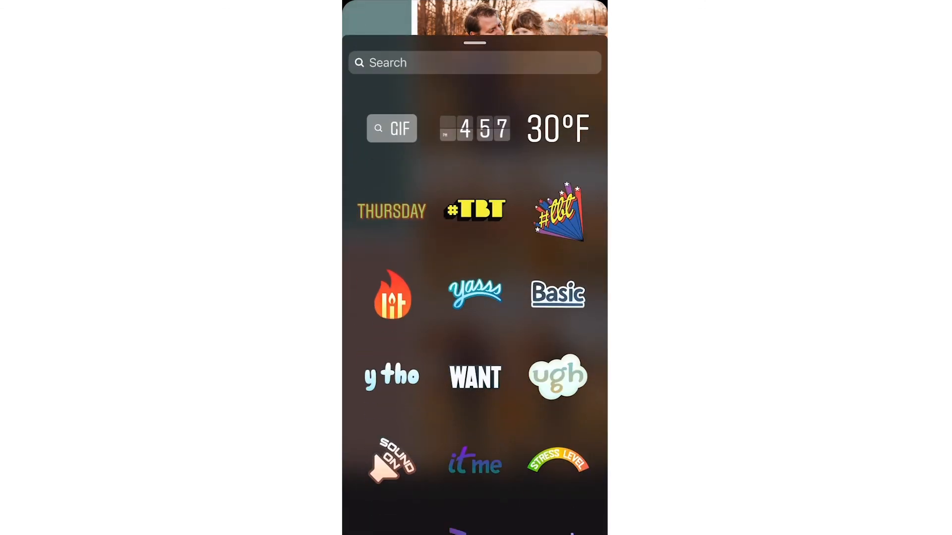
pyautogui.scroll(-3, 475, 298)
pyautogui.scroll(3, 474, 297)
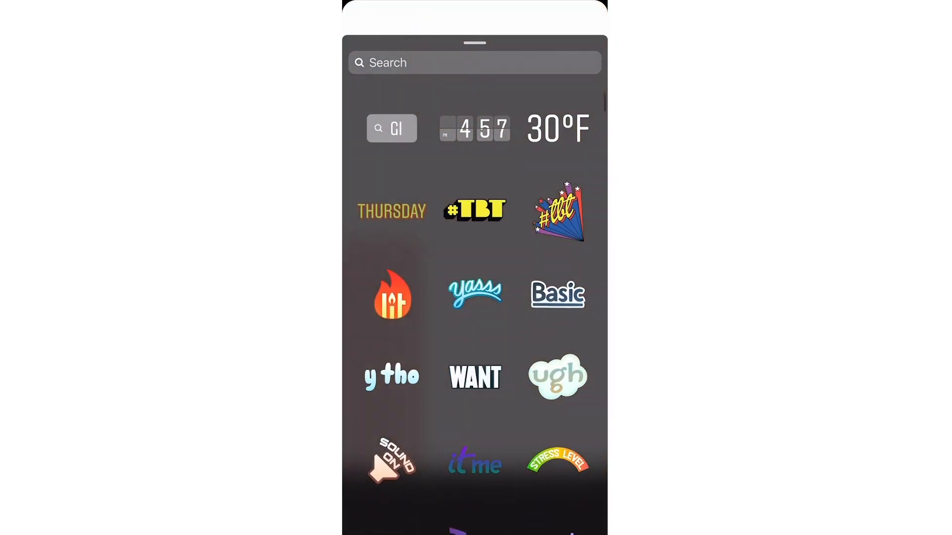
pyautogui.moveTo(475, 43); pyautogui.dragTo(474, 347)
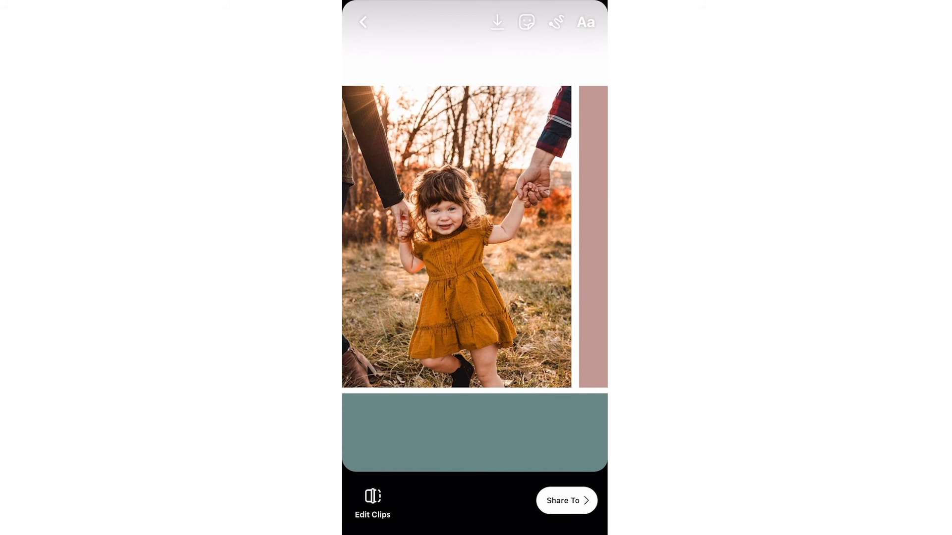
pyautogui.click(364, 22)
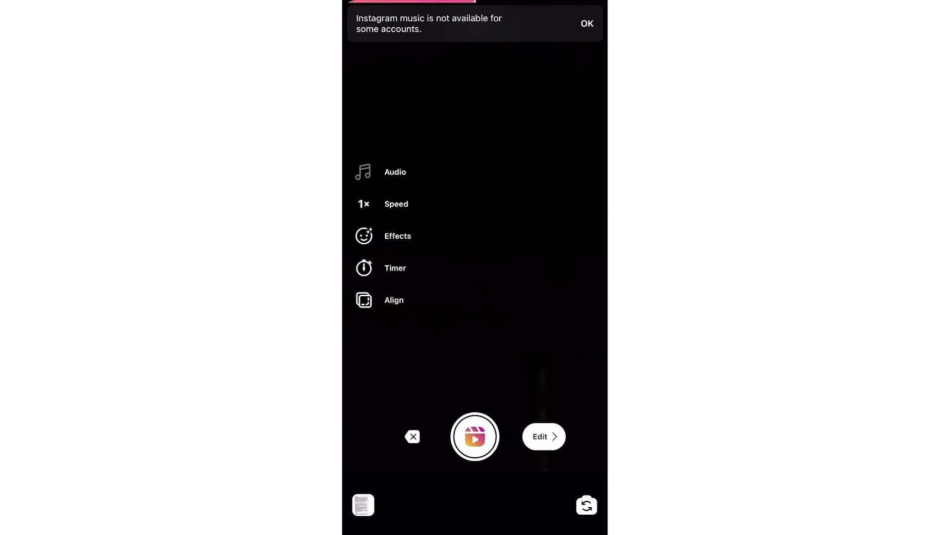
# Step: Proceed through the reel editor to the sharing options and look at the caption field
pyautogui.click(544, 436)
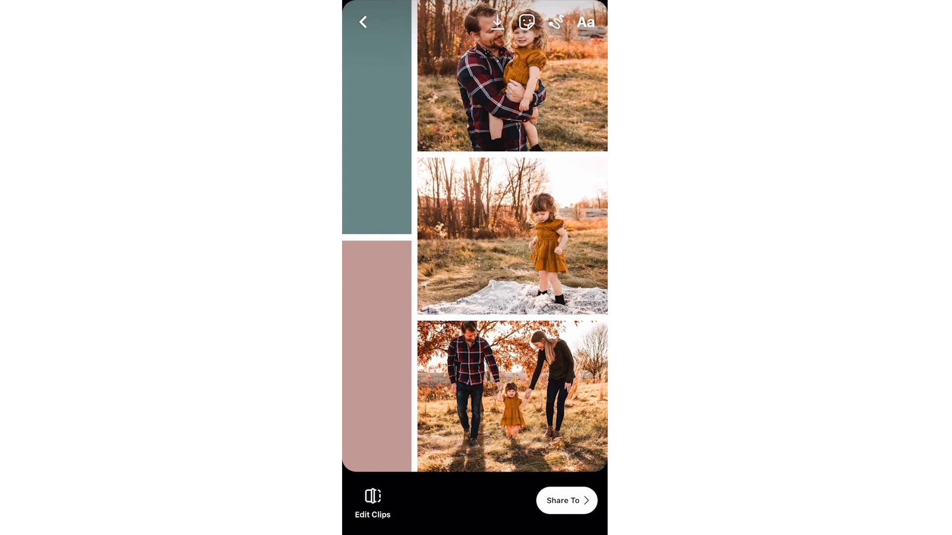
pyautogui.click(567, 501)
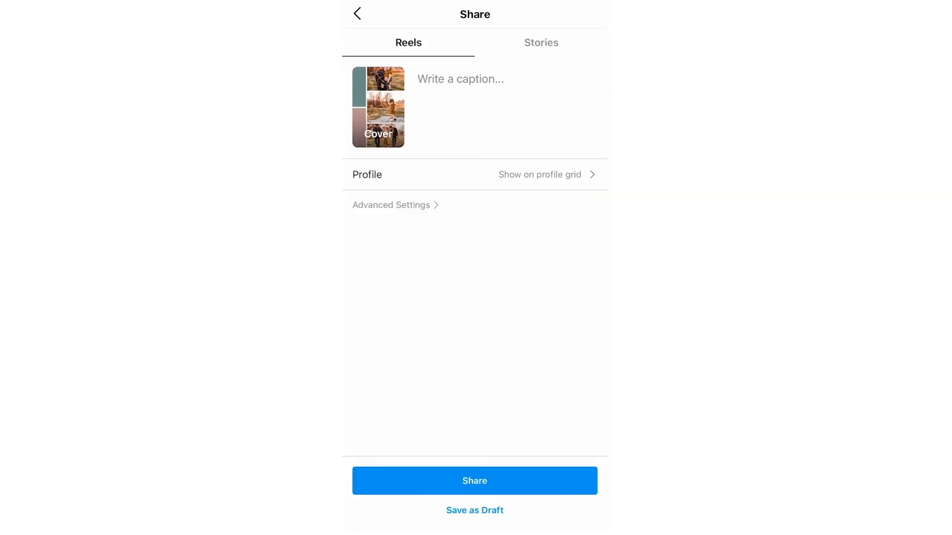
pyautogui.click(461, 79)
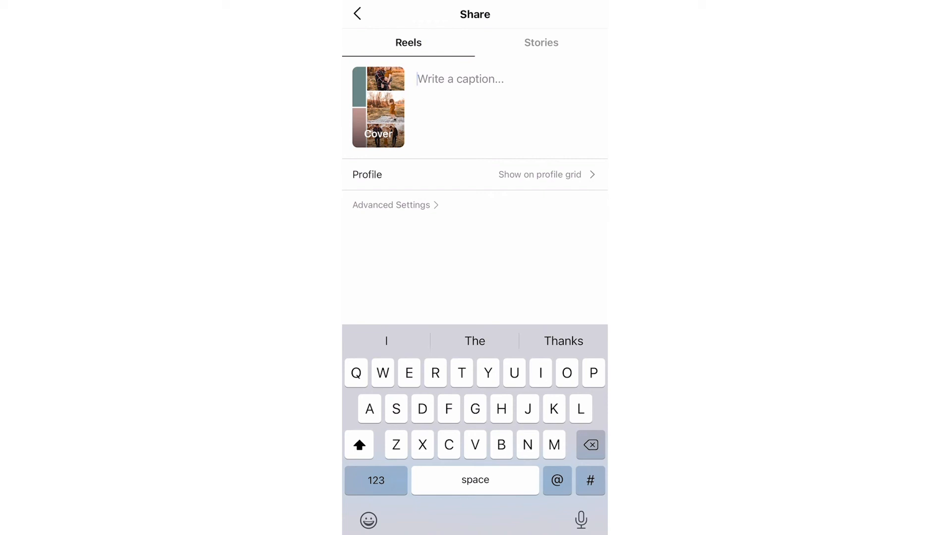
pyautogui.click(474, 268)
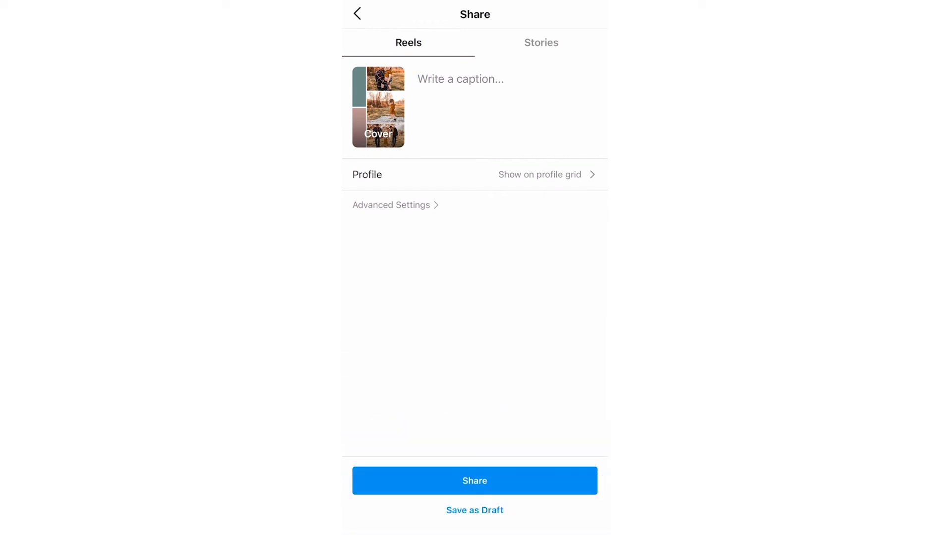
# Step: Check the reel's profile grid display option and its caption field
pyautogui.click(540, 175)
pyautogui.click(581, 48)
pyautogui.click(581, 47)
pyautogui.click(357, 14)
pyautogui.click(378, 133)
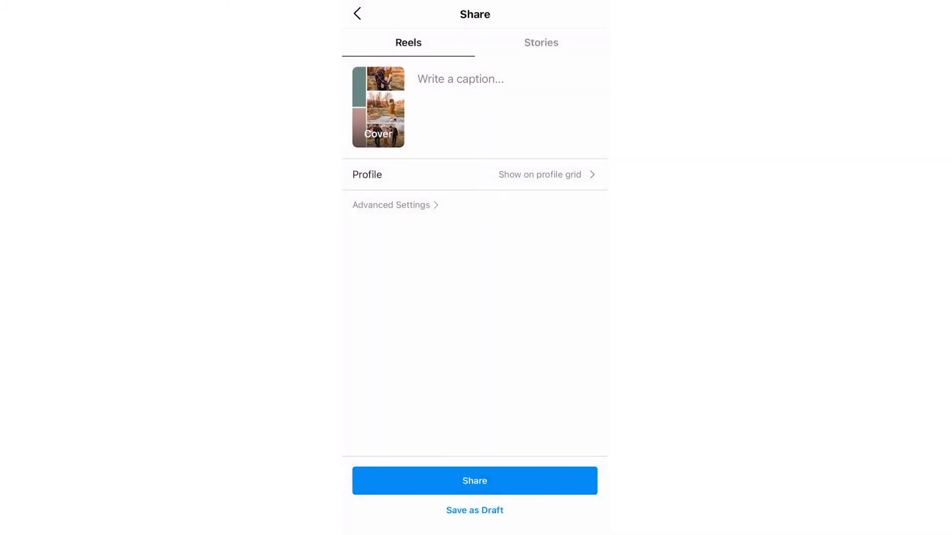
pyautogui.click(461, 79)
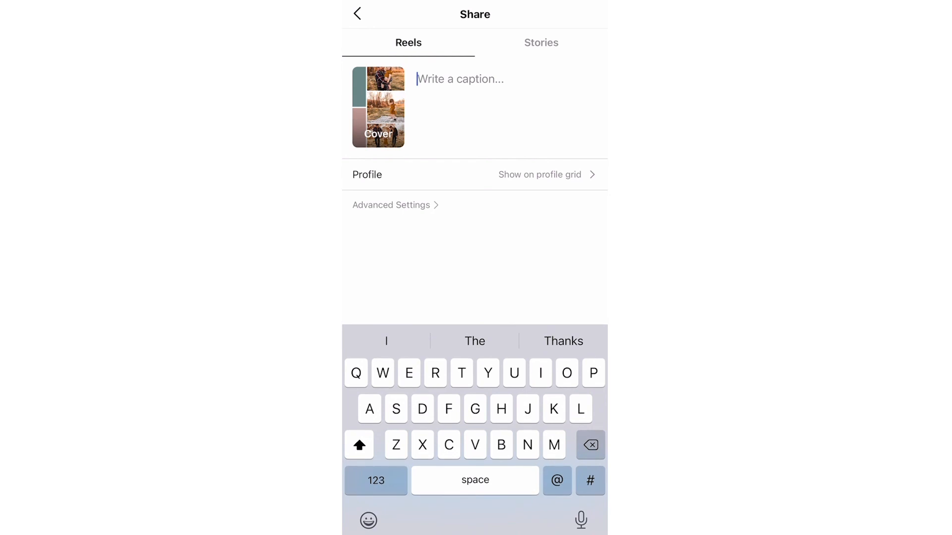
# Step: Choose the video frame showing page 3 as the reel's cover image
pyautogui.click(378, 133)
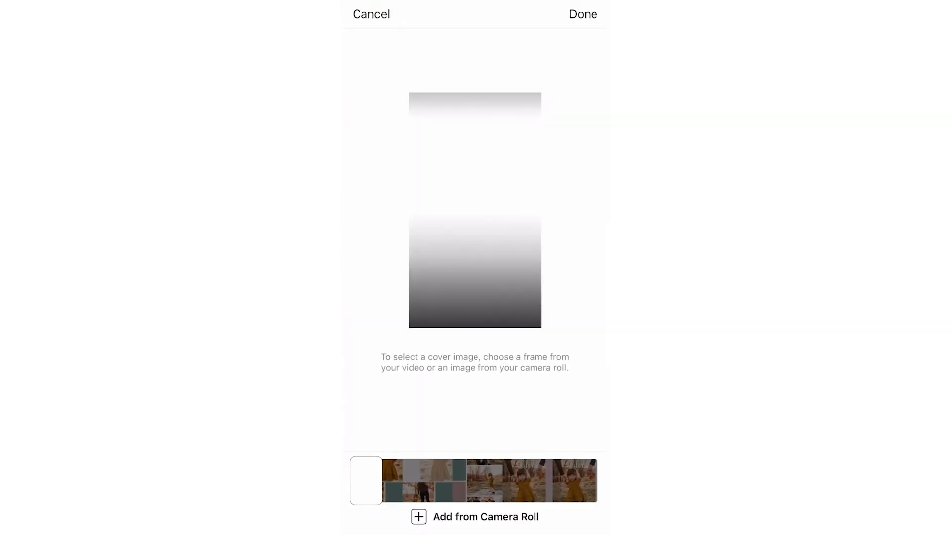
pyautogui.moveTo(366, 481); pyautogui.dragTo(522, 481)
pyautogui.moveTo(521, 481); pyautogui.dragTo(558, 481)
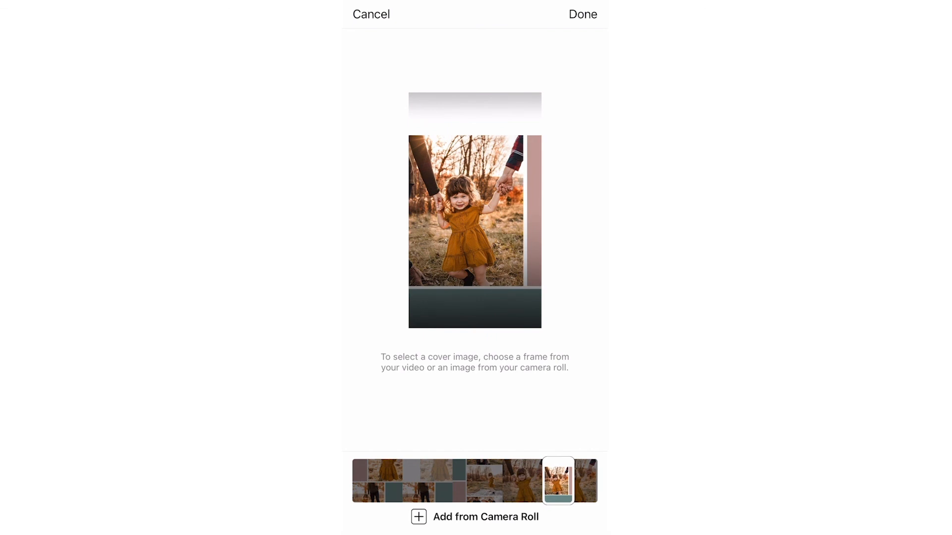
# Step: Set the reel's cover to the Favorites album photo of the girl in the mustard dress holding two hands
pyautogui.click(474, 518)
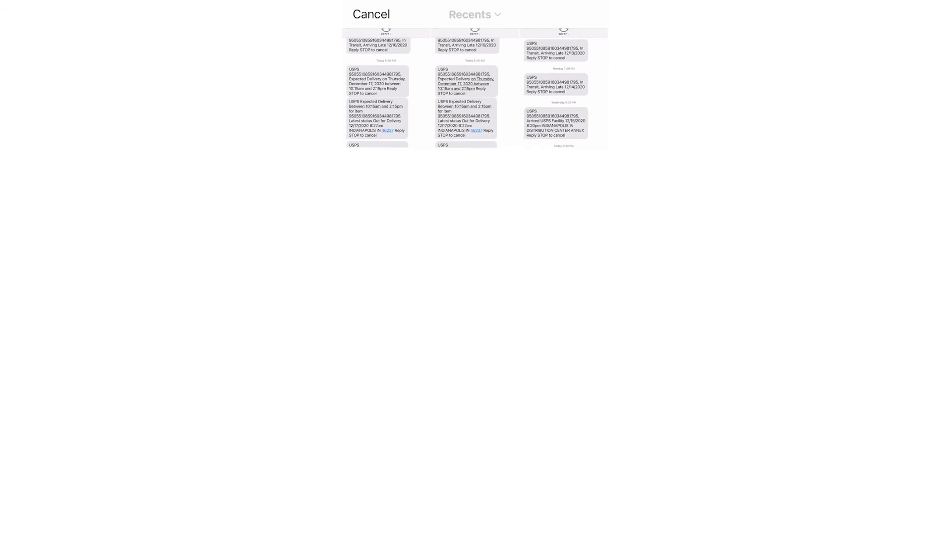
pyautogui.click(474, 14)
pyautogui.click(431, 115)
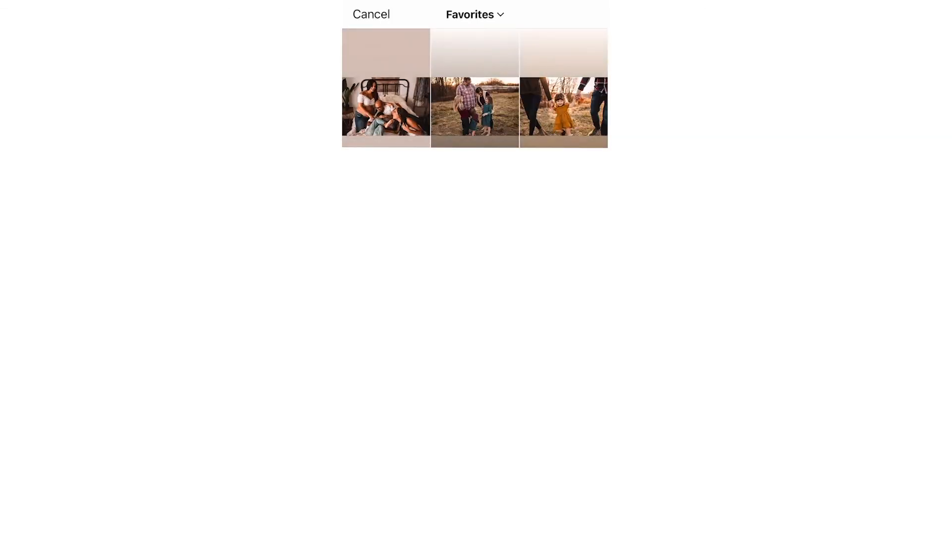
pyautogui.click(564, 100)
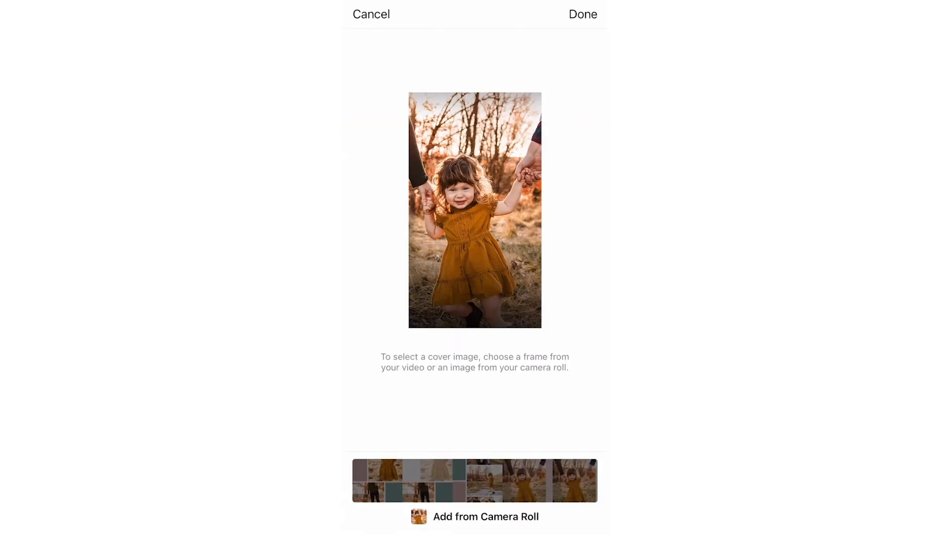
pyautogui.click(583, 15)
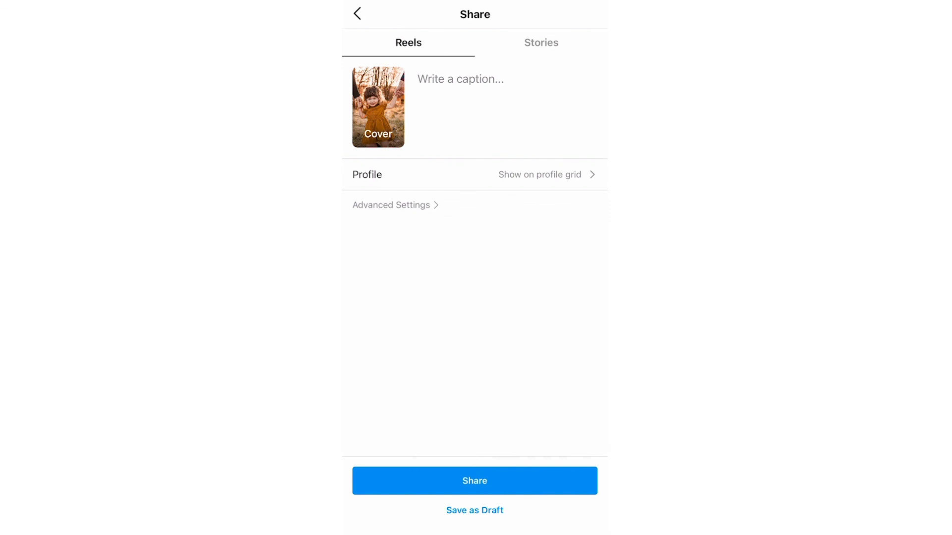